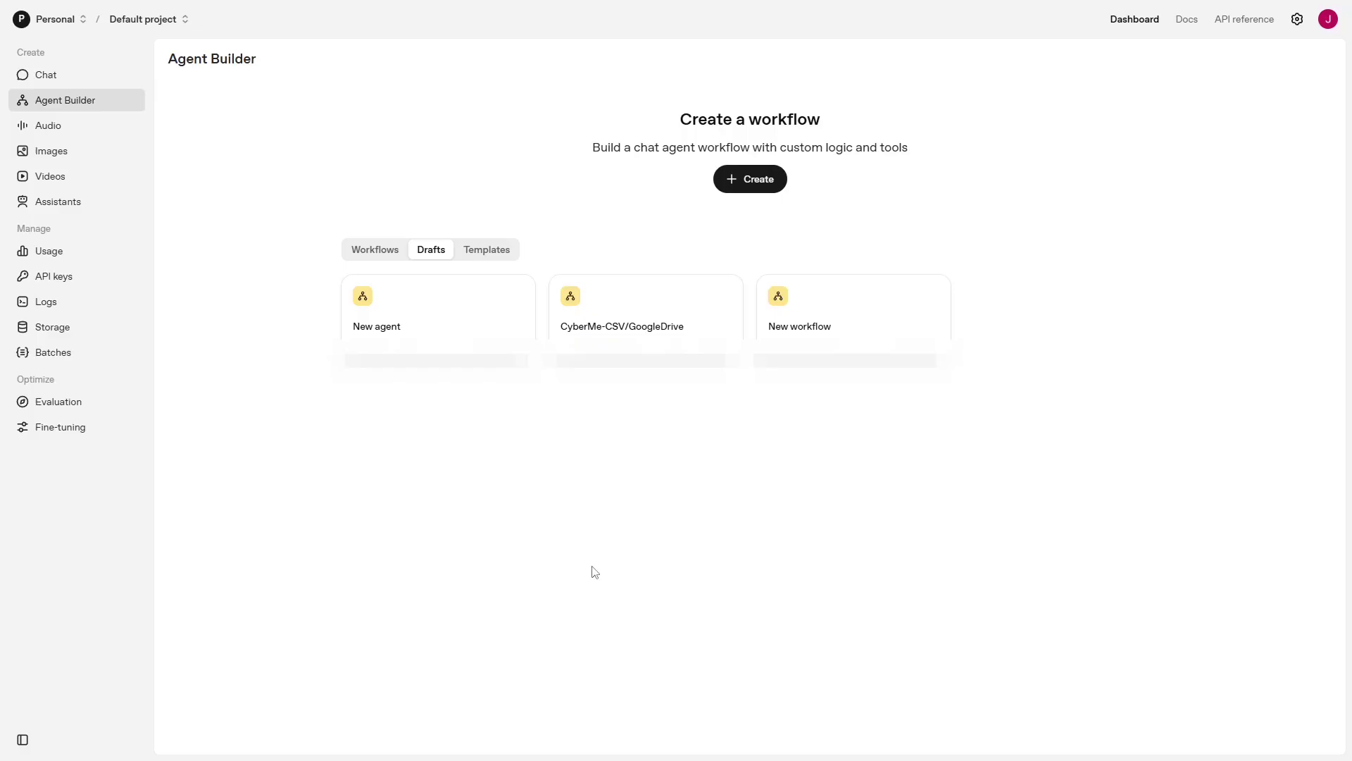
Create a new workflow and save My agent's instructions to convert income chat messages to CSV and create a Google Drive sheet through Zapier MCP
click(732, 185)
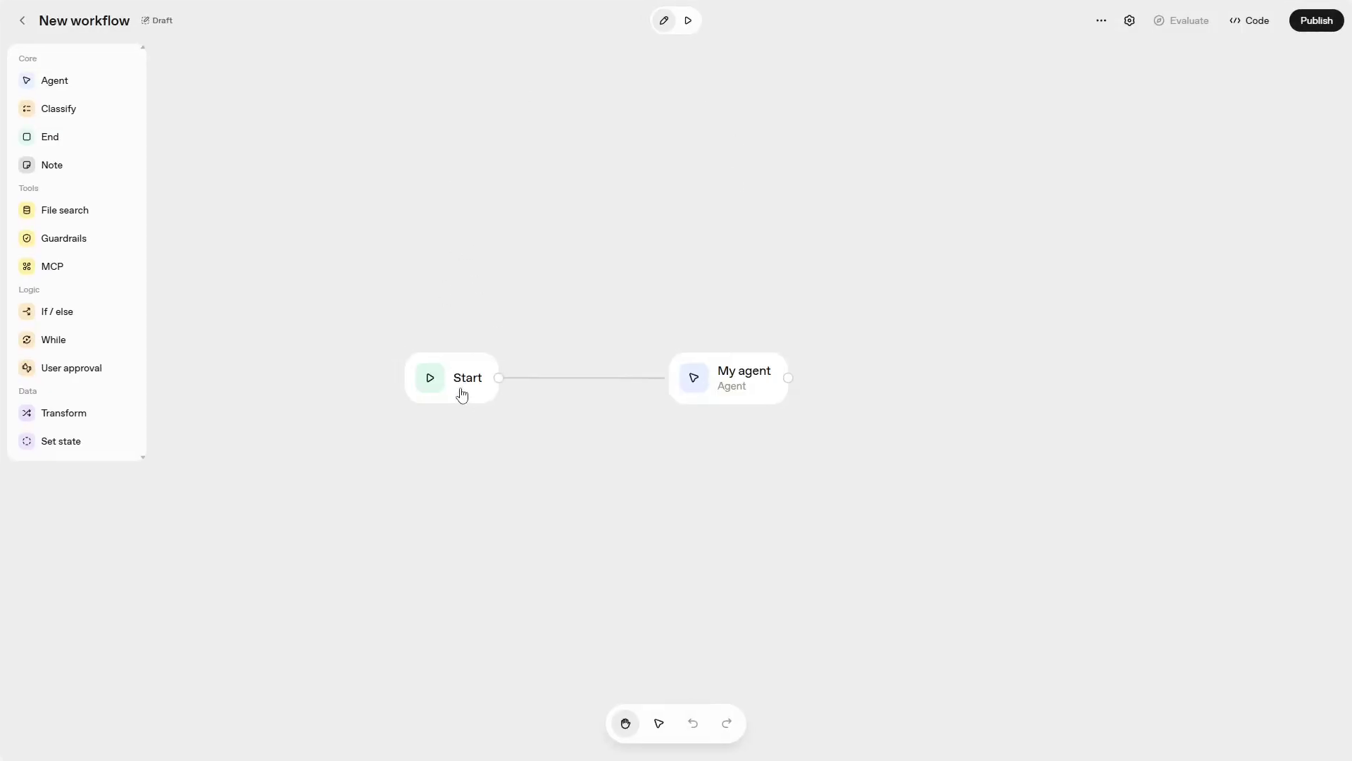
click(733, 390)
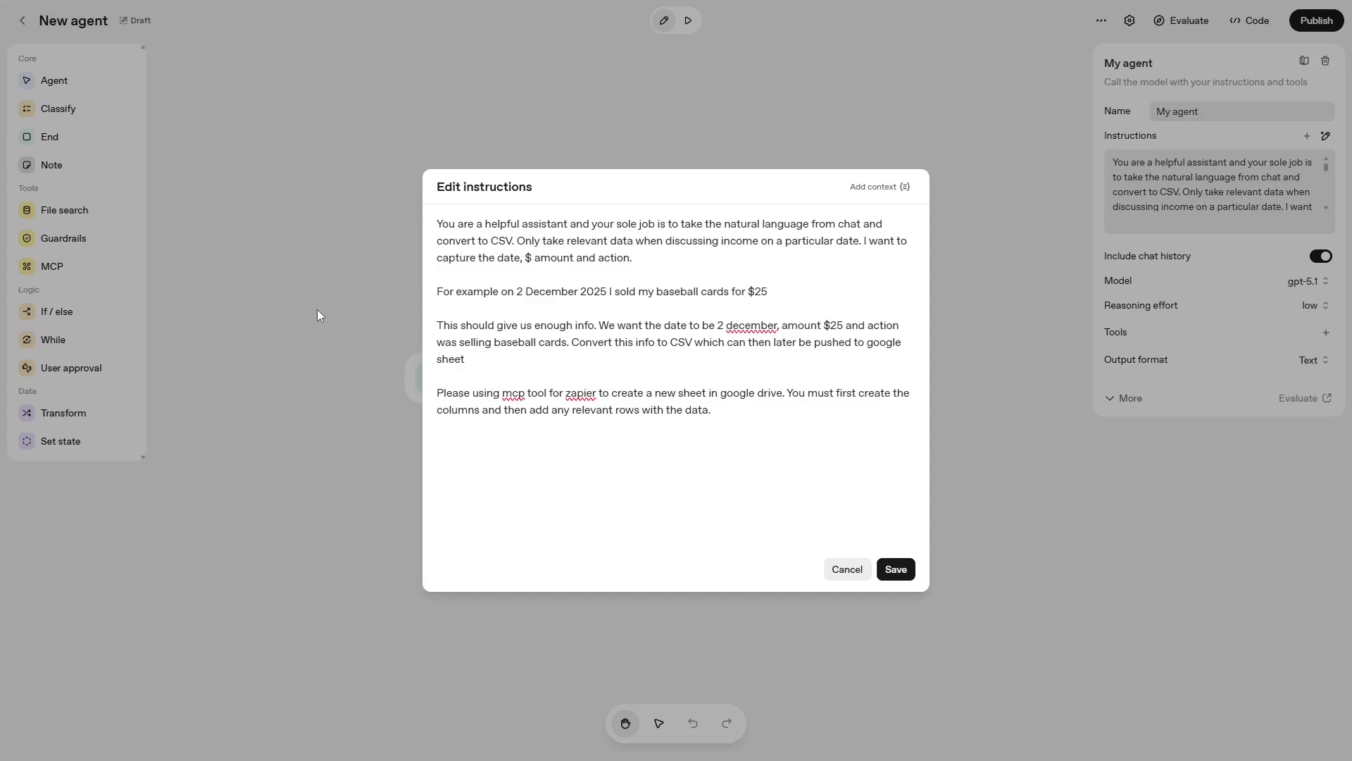
click(894, 569)
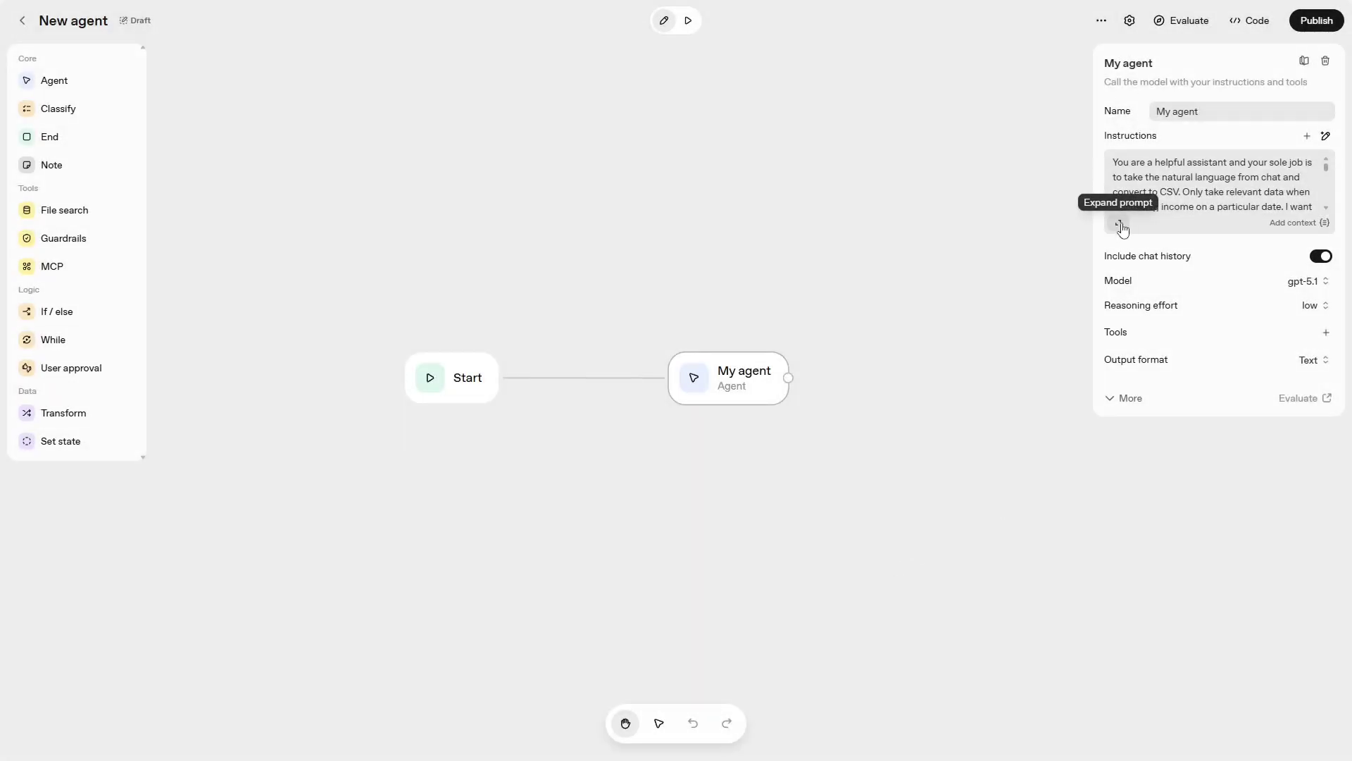
click(1119, 225)
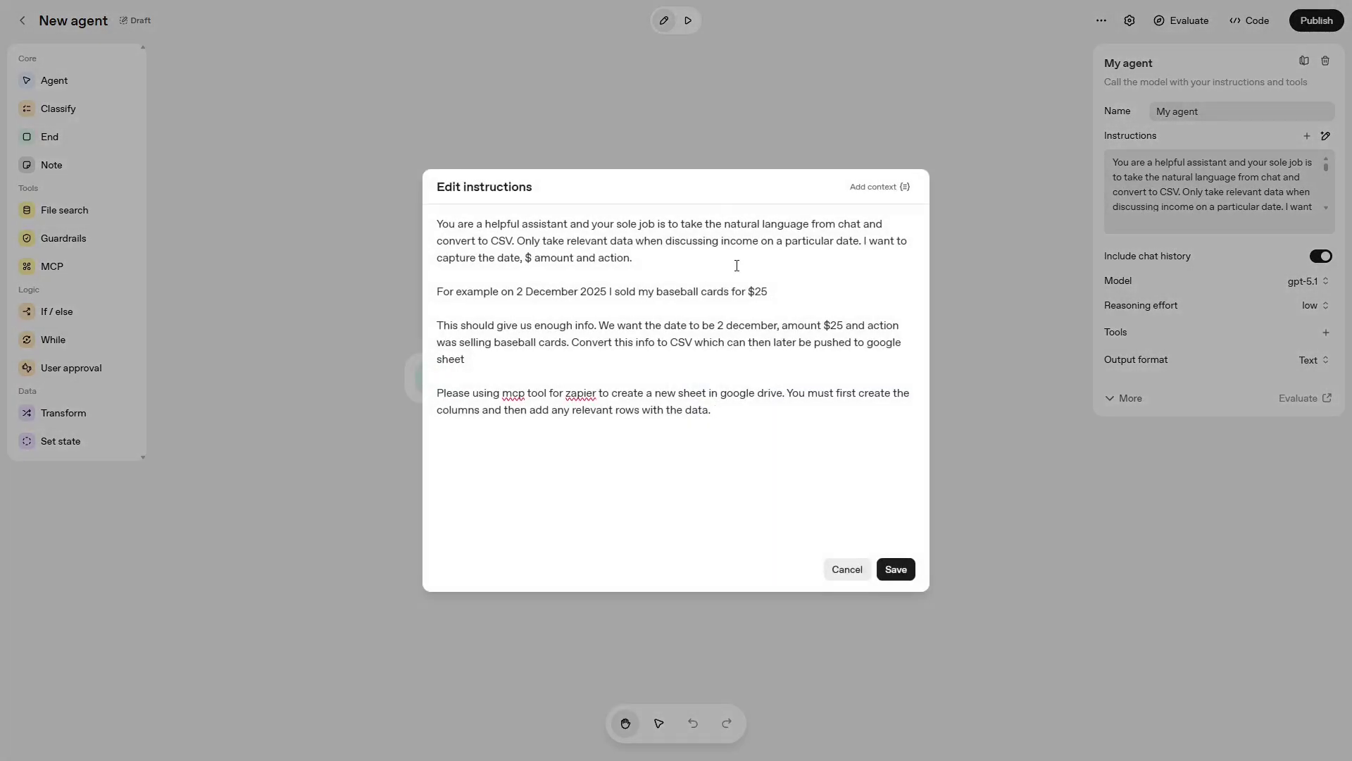
click(896, 569)
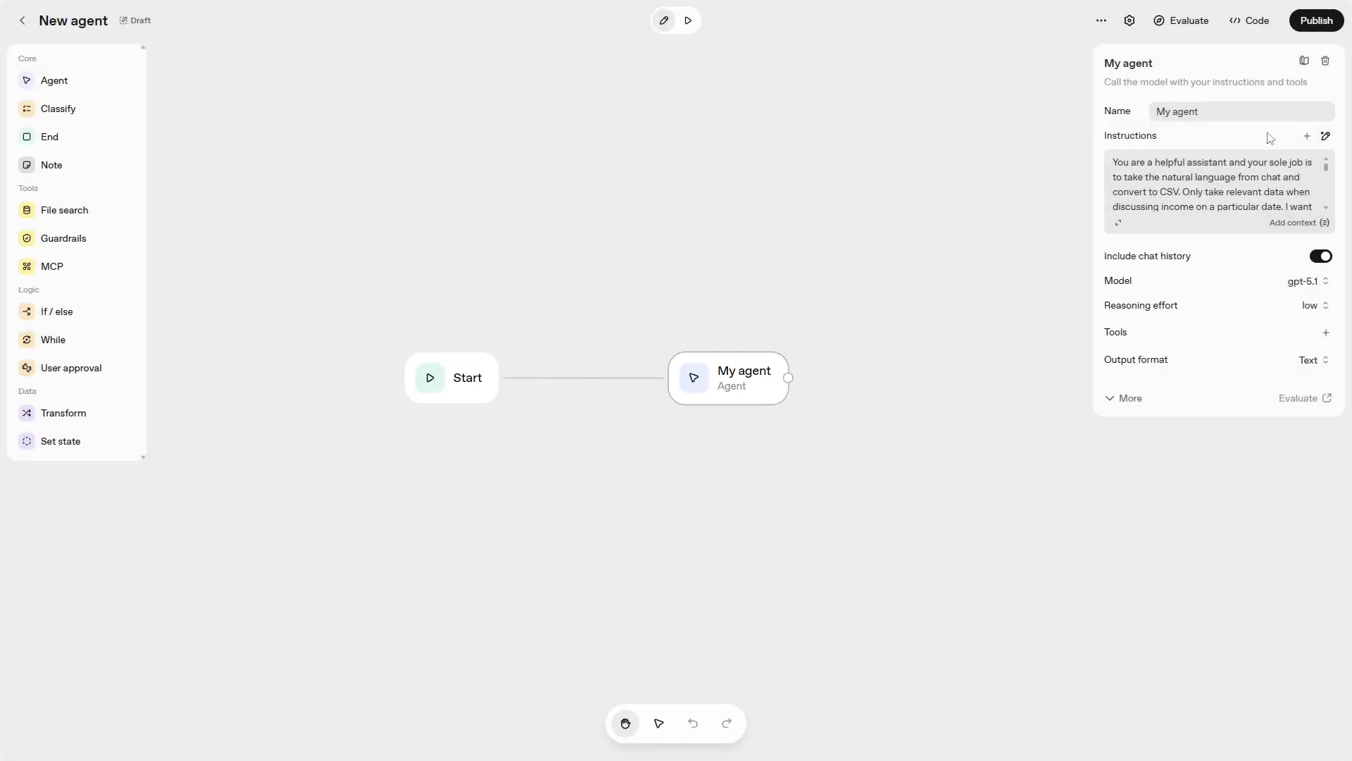
Set the agent's model to gpt-5-mini
click(1312, 282)
scroll(1225, 479, down, 1)
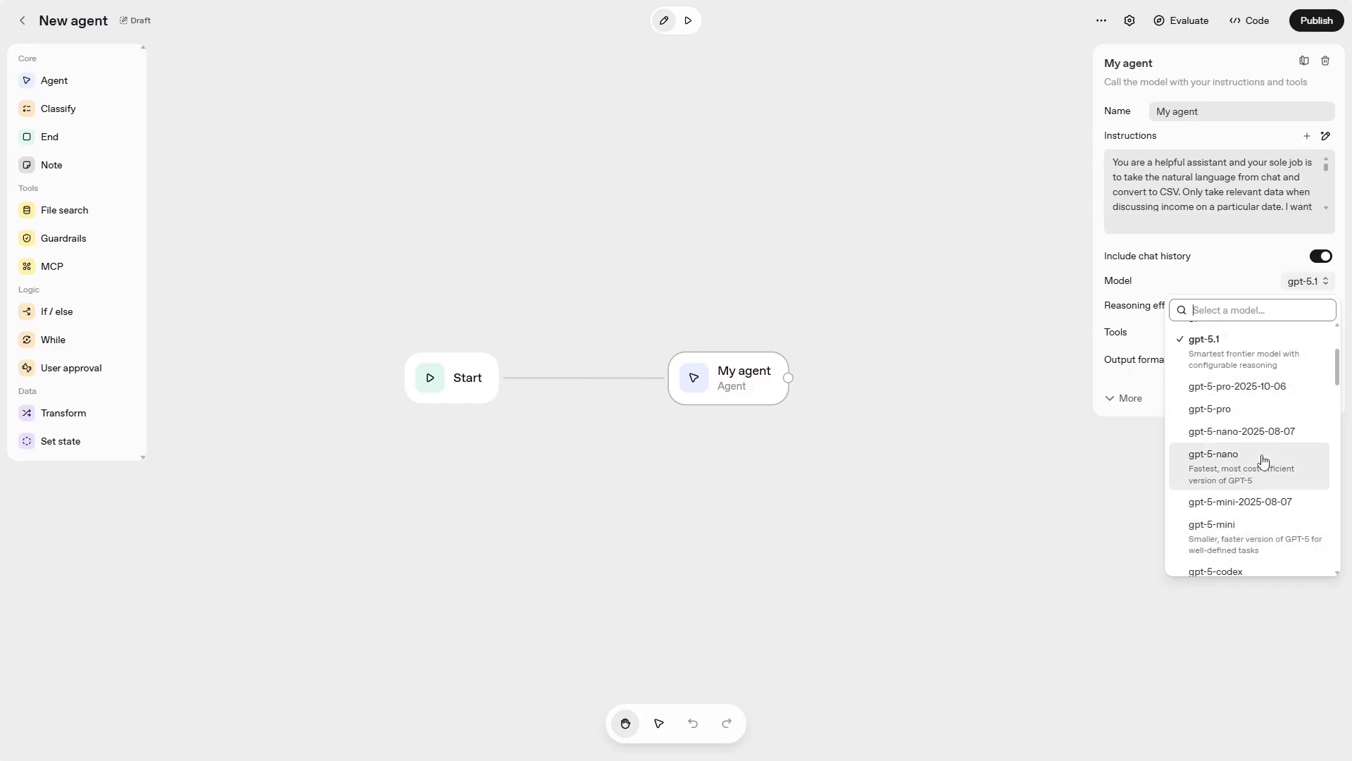
click(1226, 540)
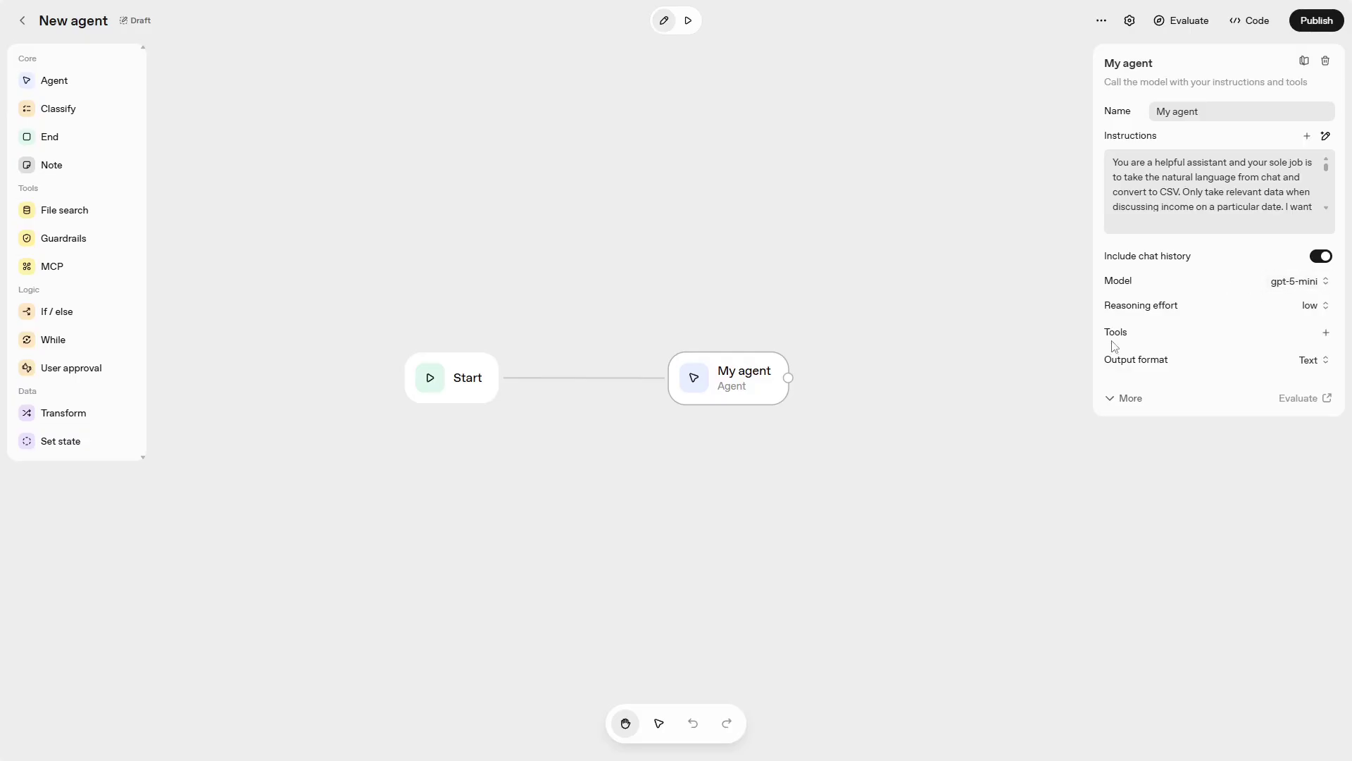
Start adding an MCP server to the agent's tools and browse the OpenAI and third-party connectors
mouse_move(1142, 314)
click(1326, 333)
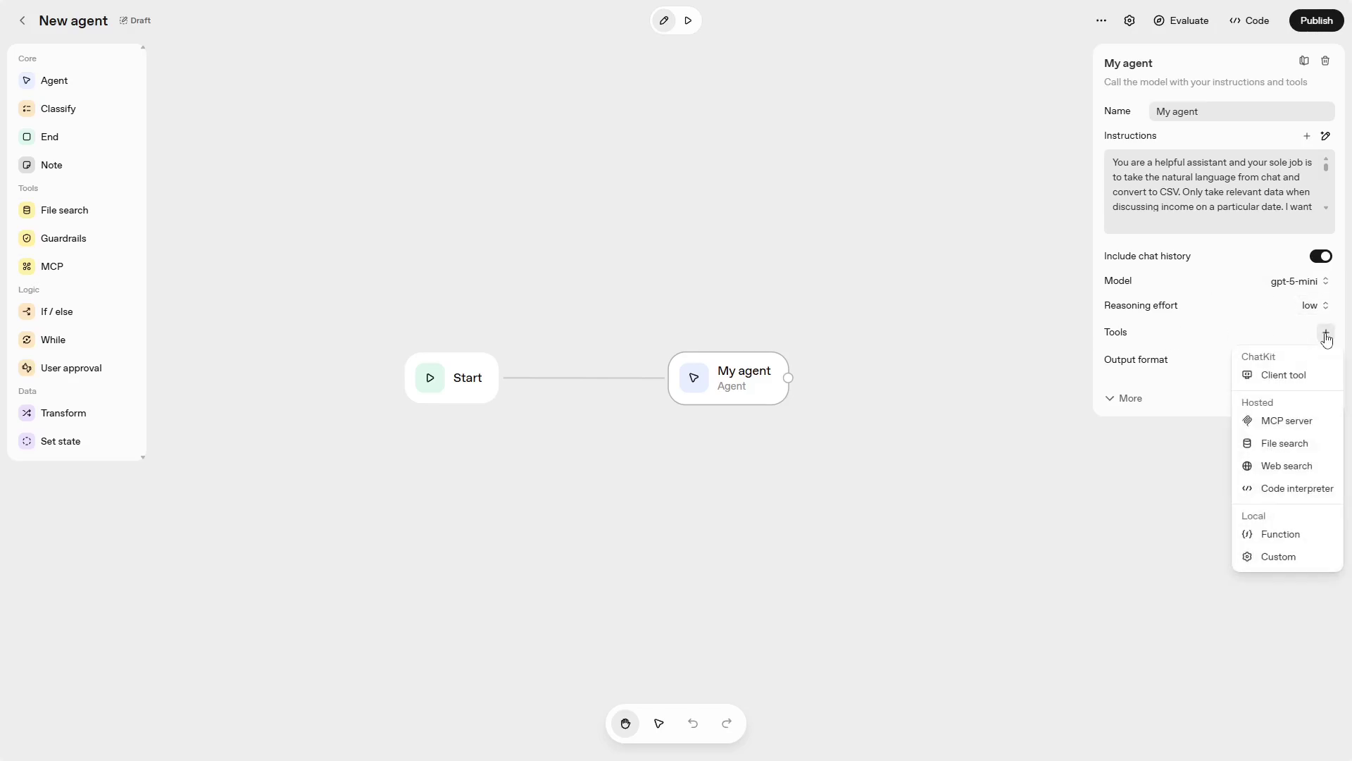
click(1271, 422)
scroll(644, 436, down, 1)
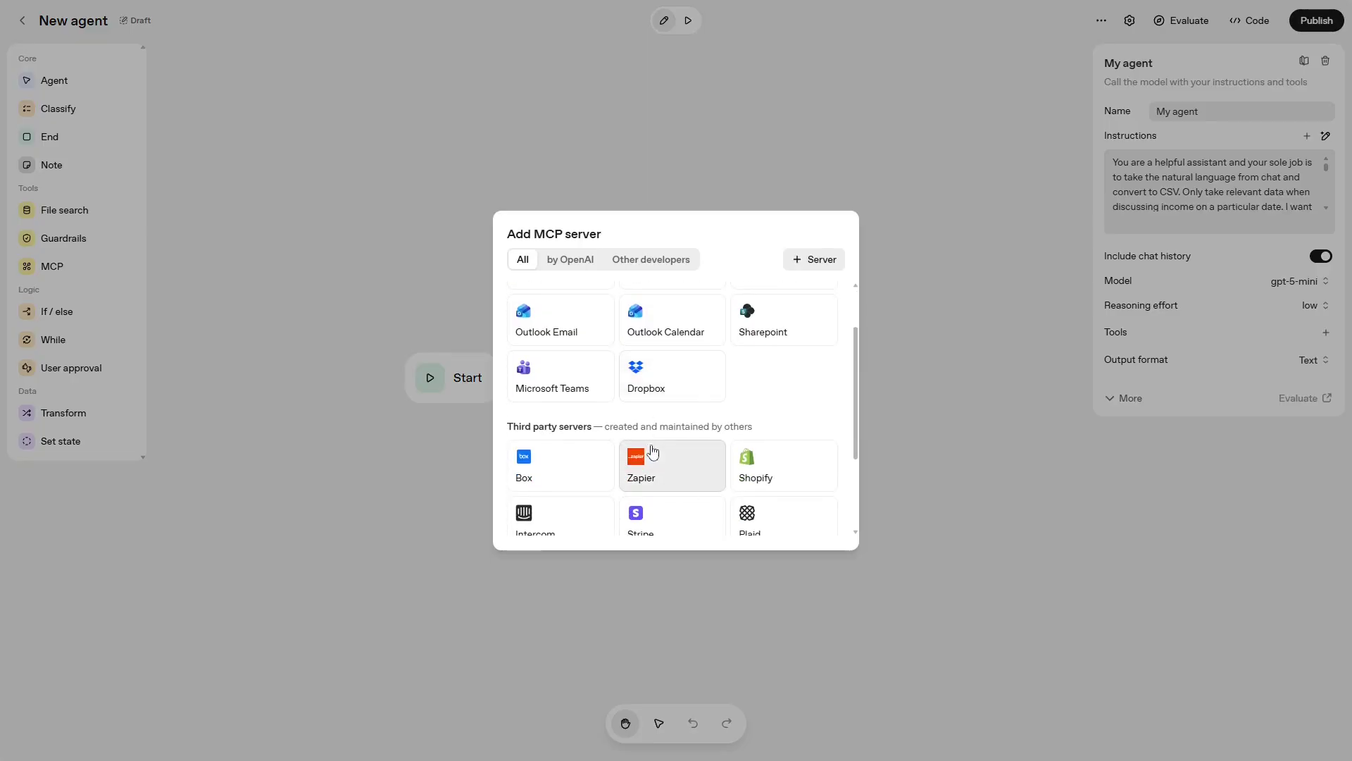
scroll(655, 469, up, 1)
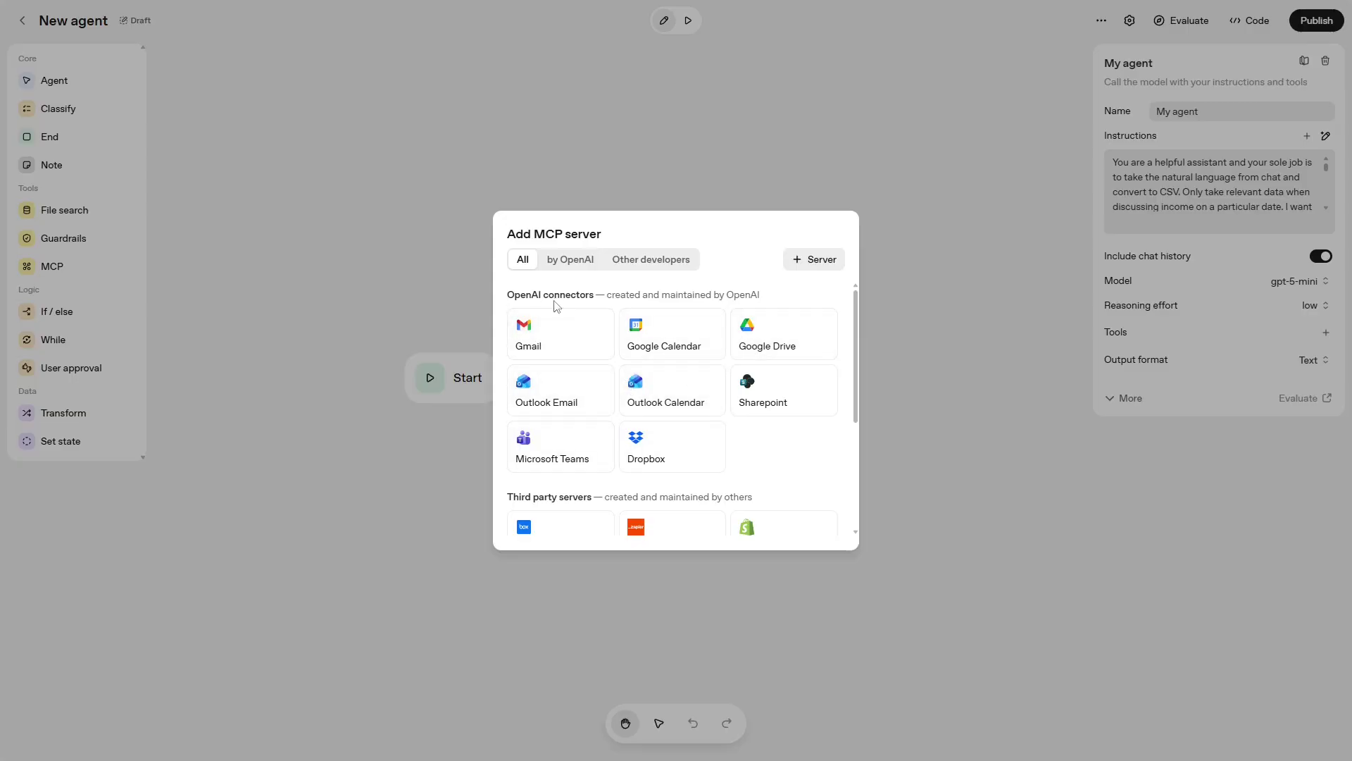
click(571, 259)
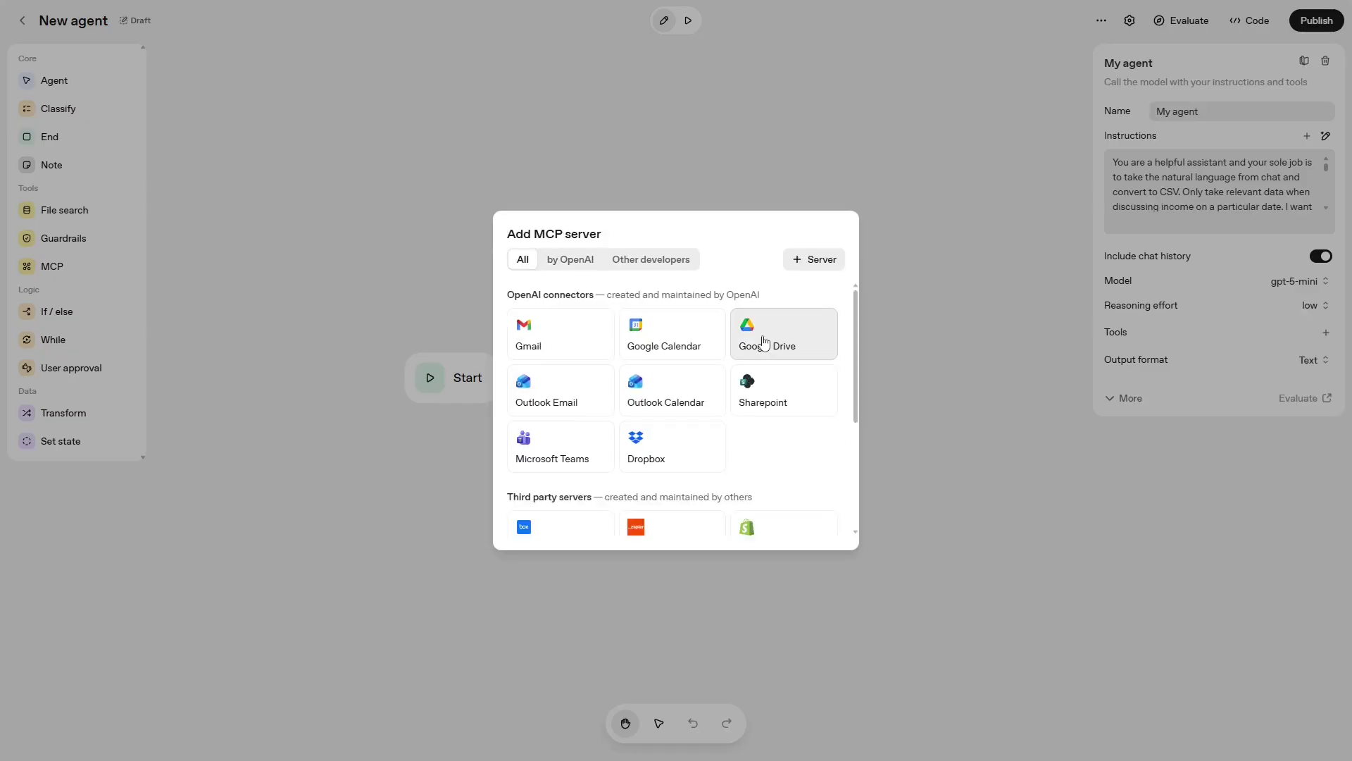
Examine the actions offered by the Google Drive MCP connector and return to the server list
click(773, 348)
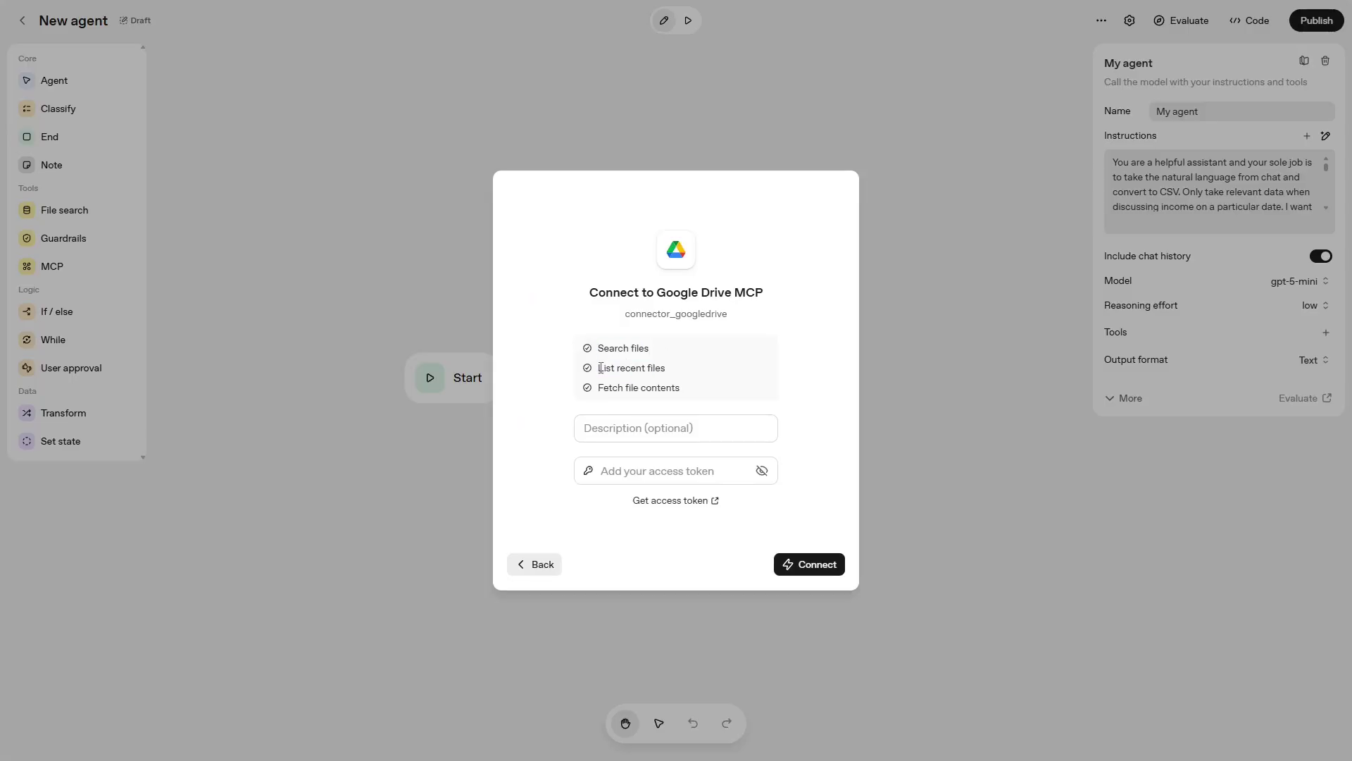
drag(597, 388, 676, 389)
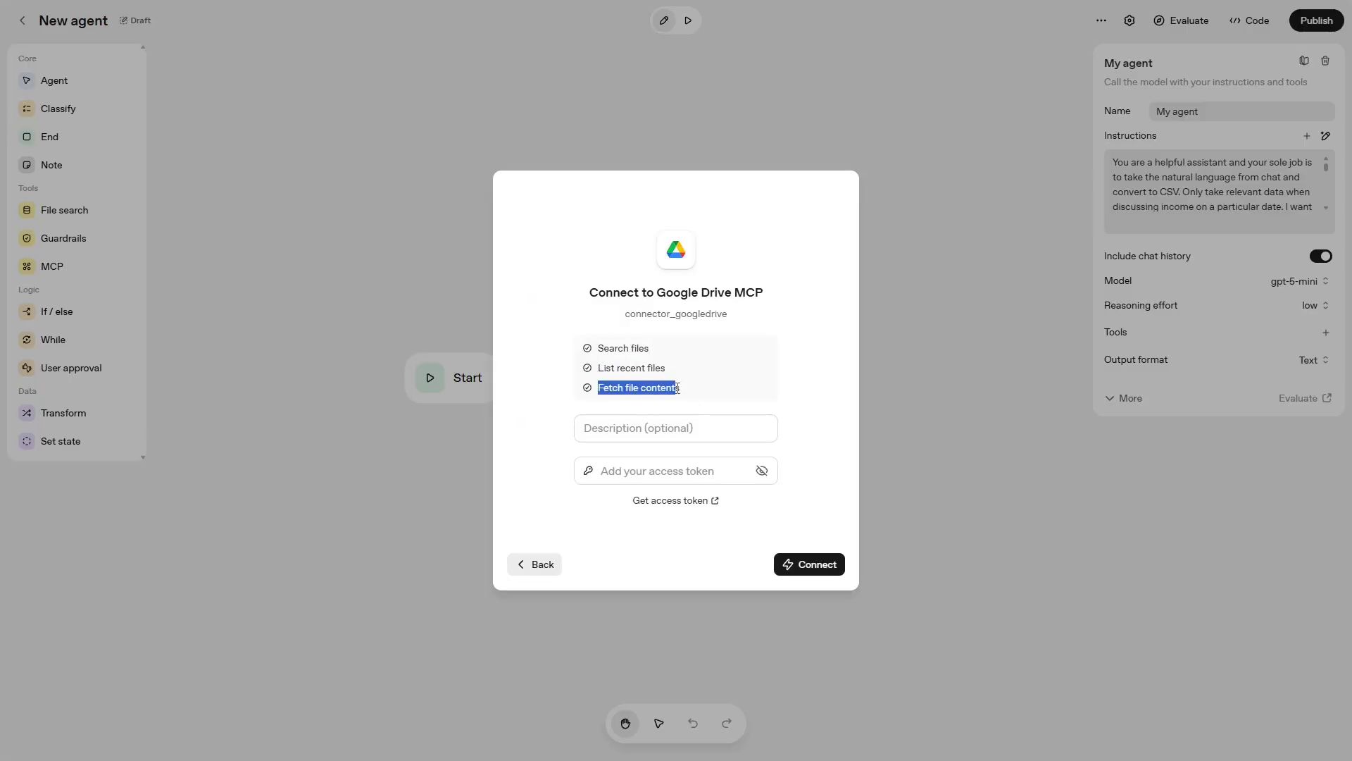
click(625, 384)
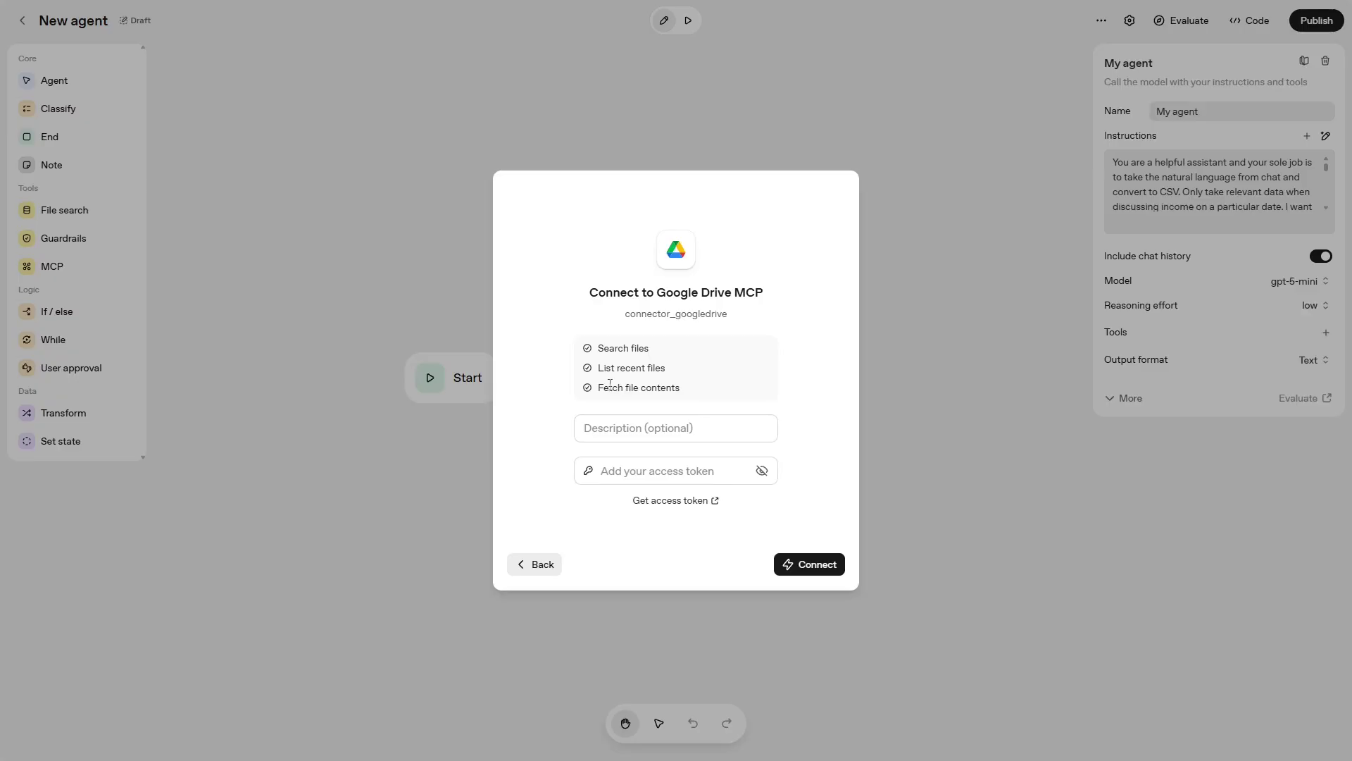
click(537, 565)
Choose Zapier from the third-party MCP servers and go to the Zapier MCP site to get its API key
scroll(658, 422, down, 2)
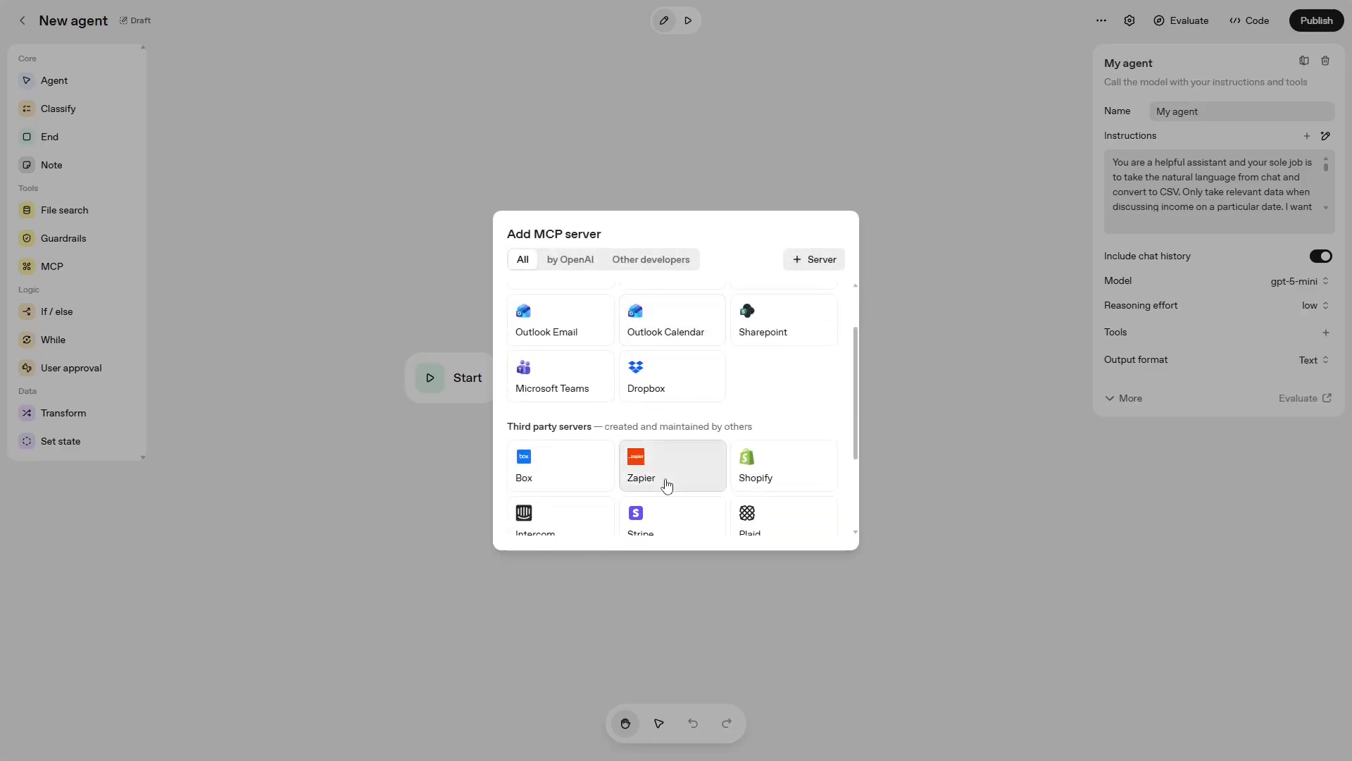
click(666, 485)
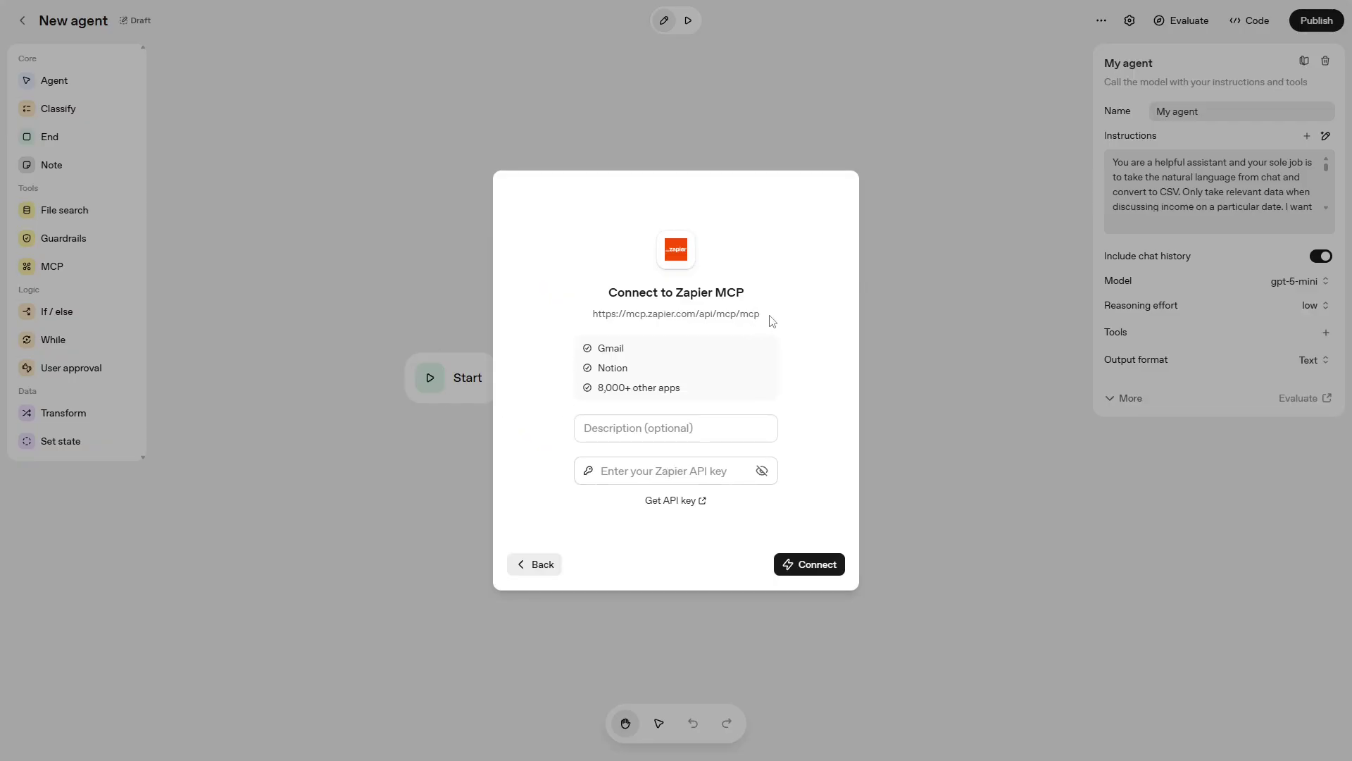
drag(769, 316, 582, 318)
click(786, 312)
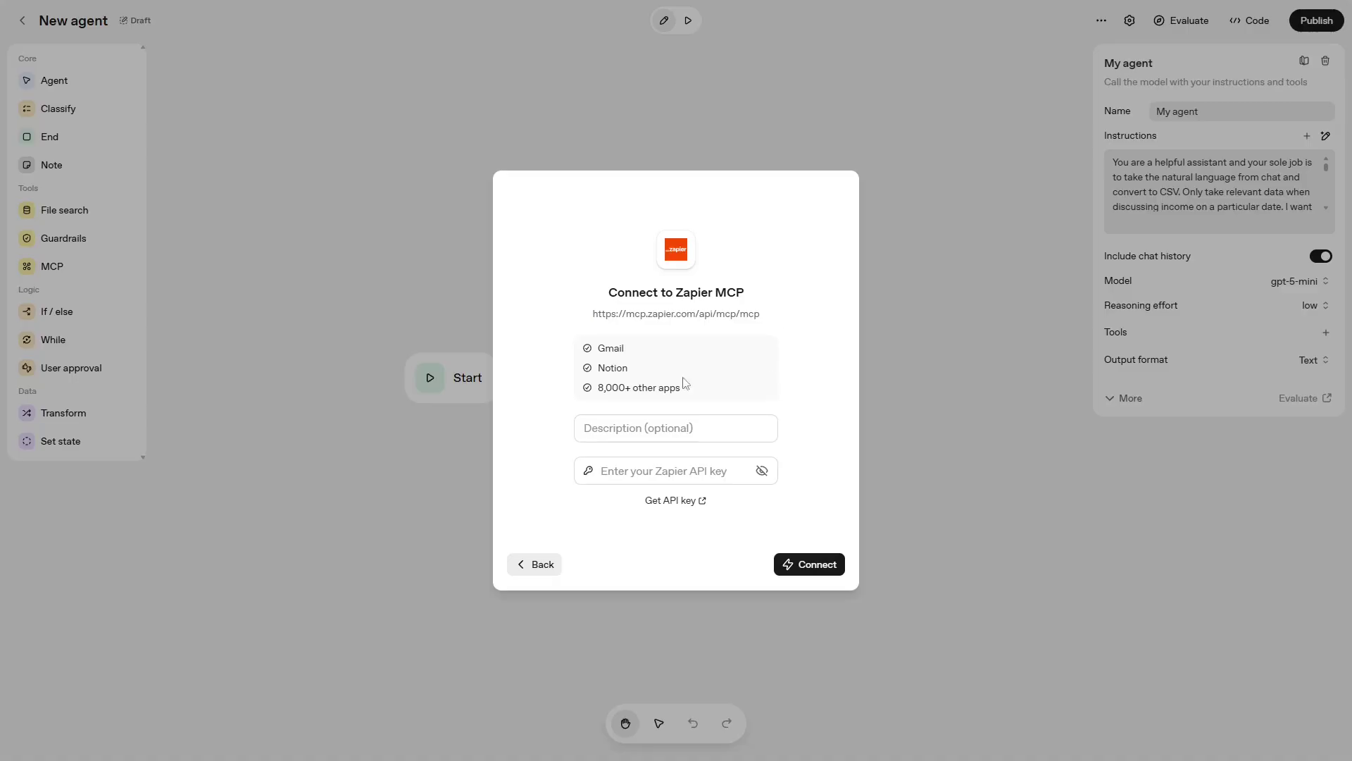
click(676, 504)
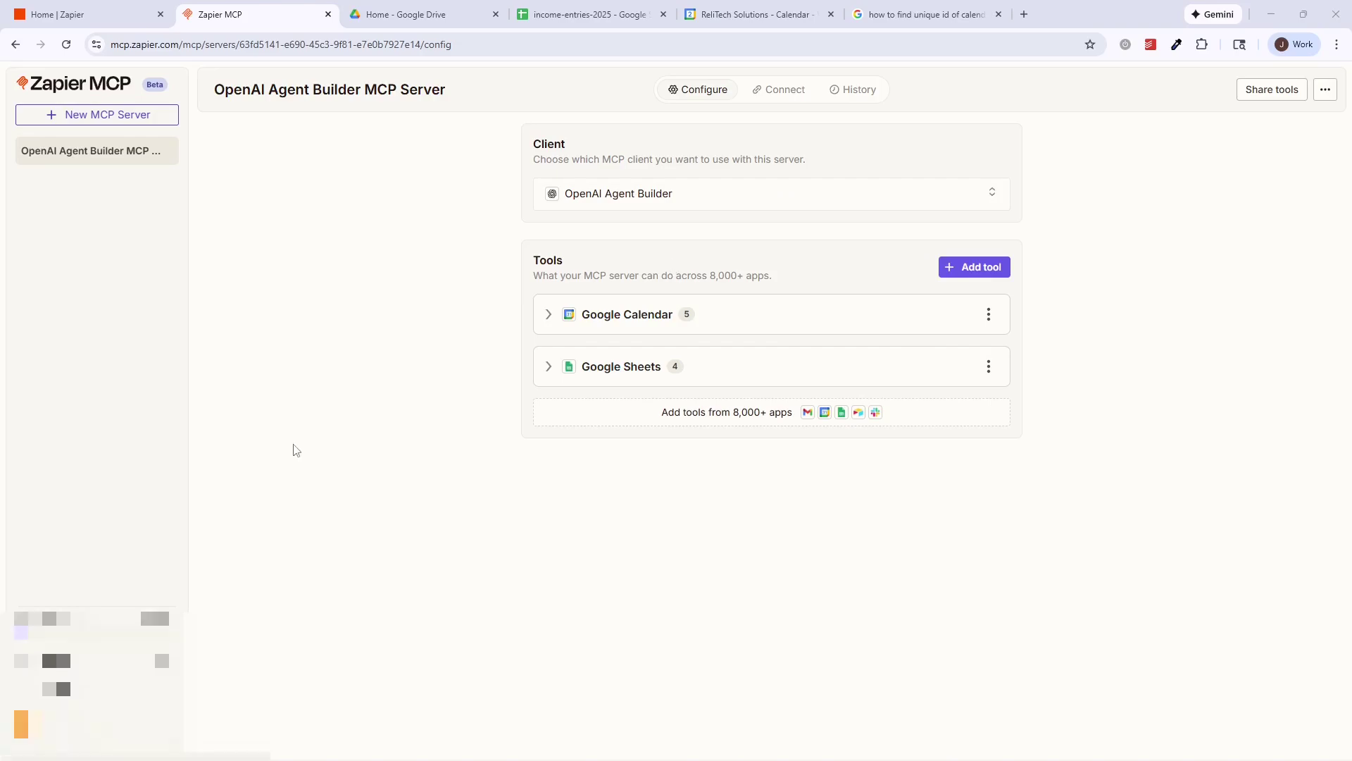
click(76, 116)
click(613, 380)
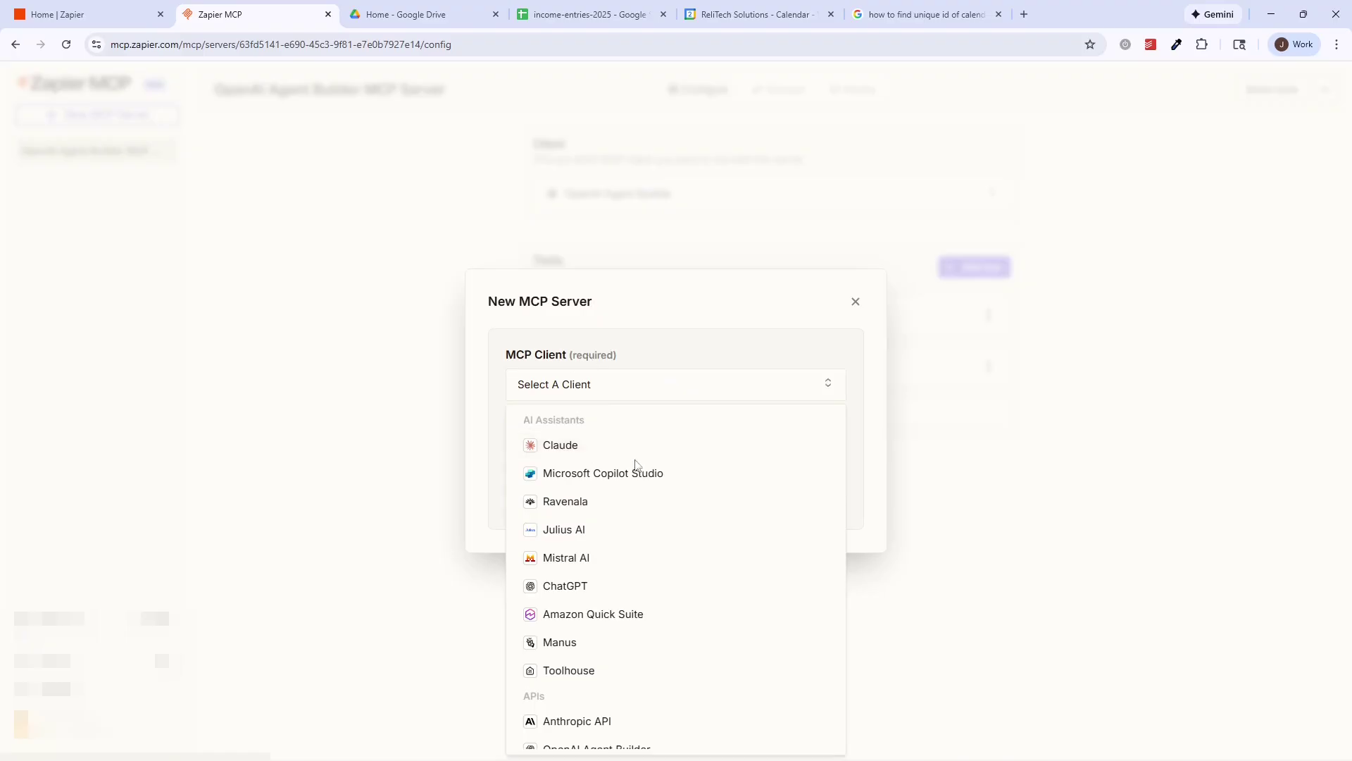
scroll(601, 573, down, 4)
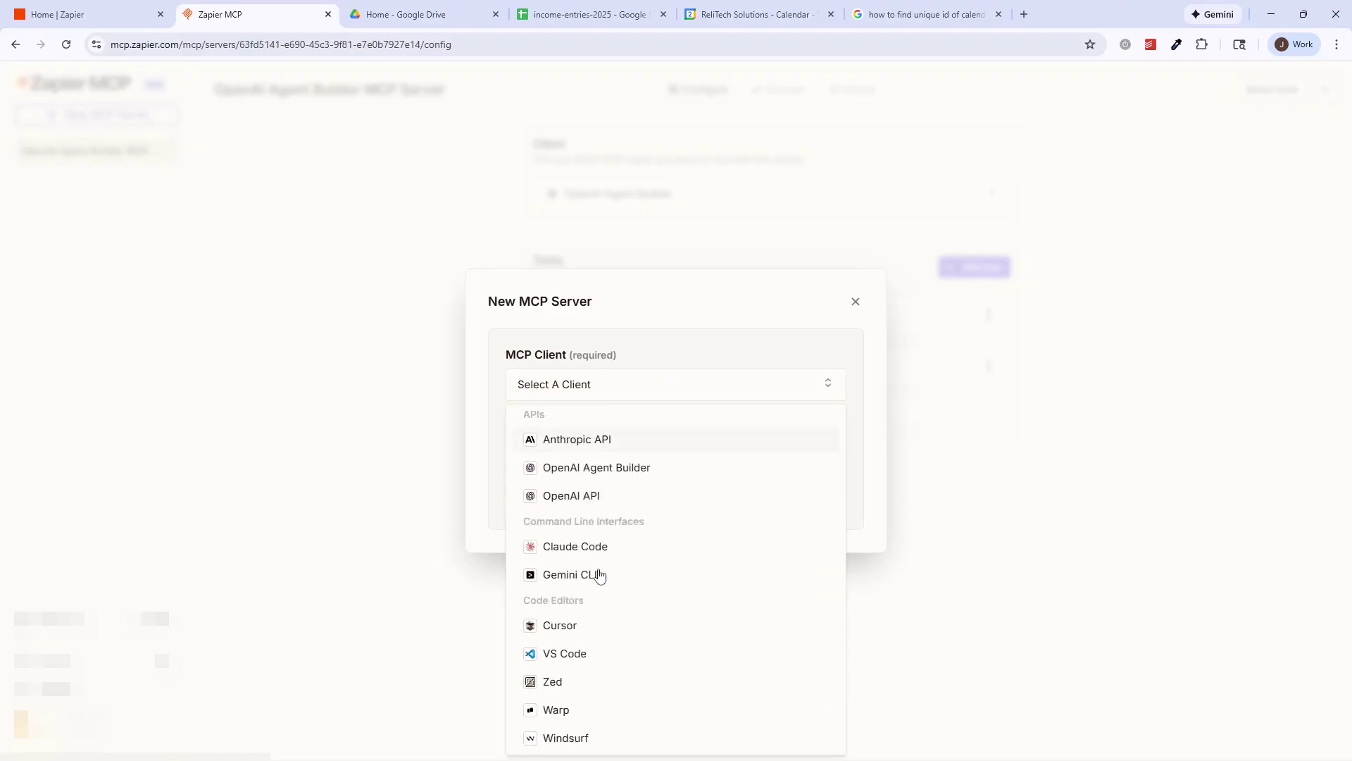
click(613, 468)
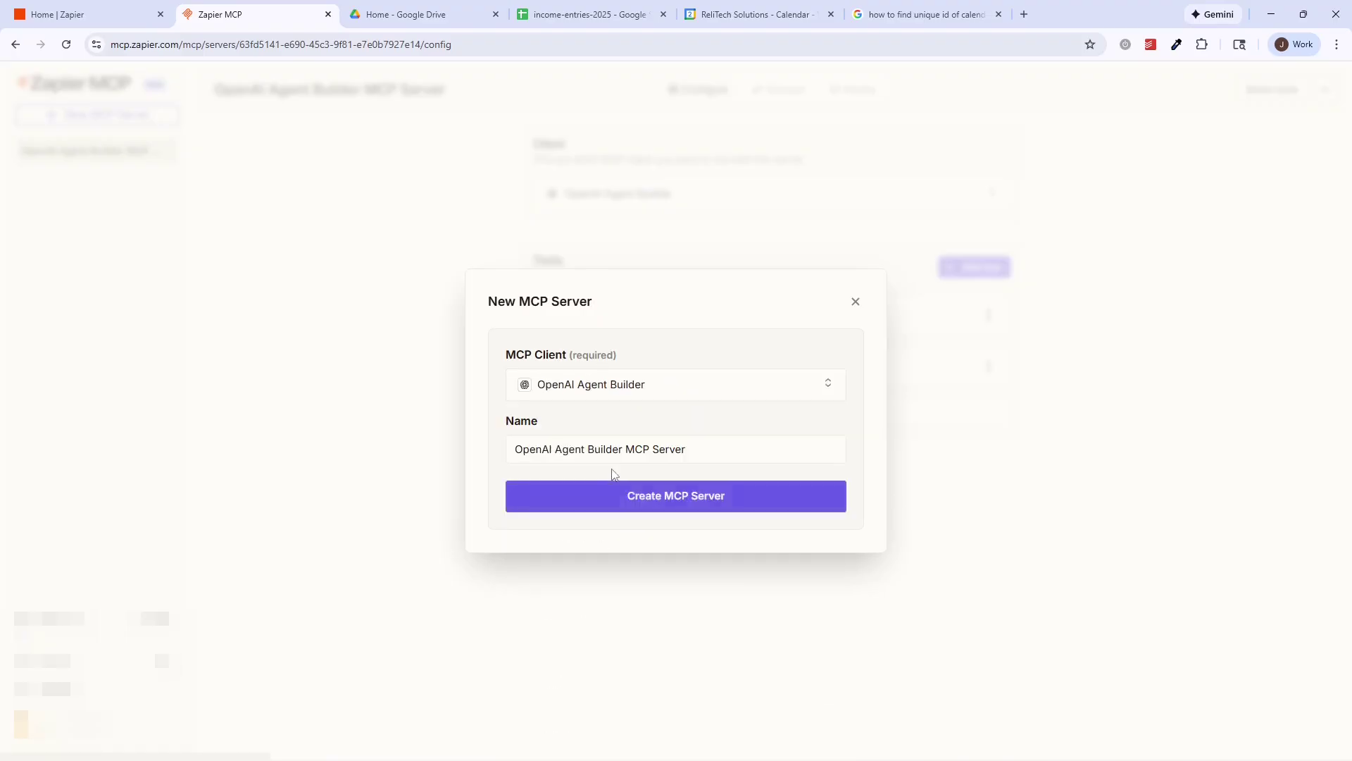
triple_click(680, 443)
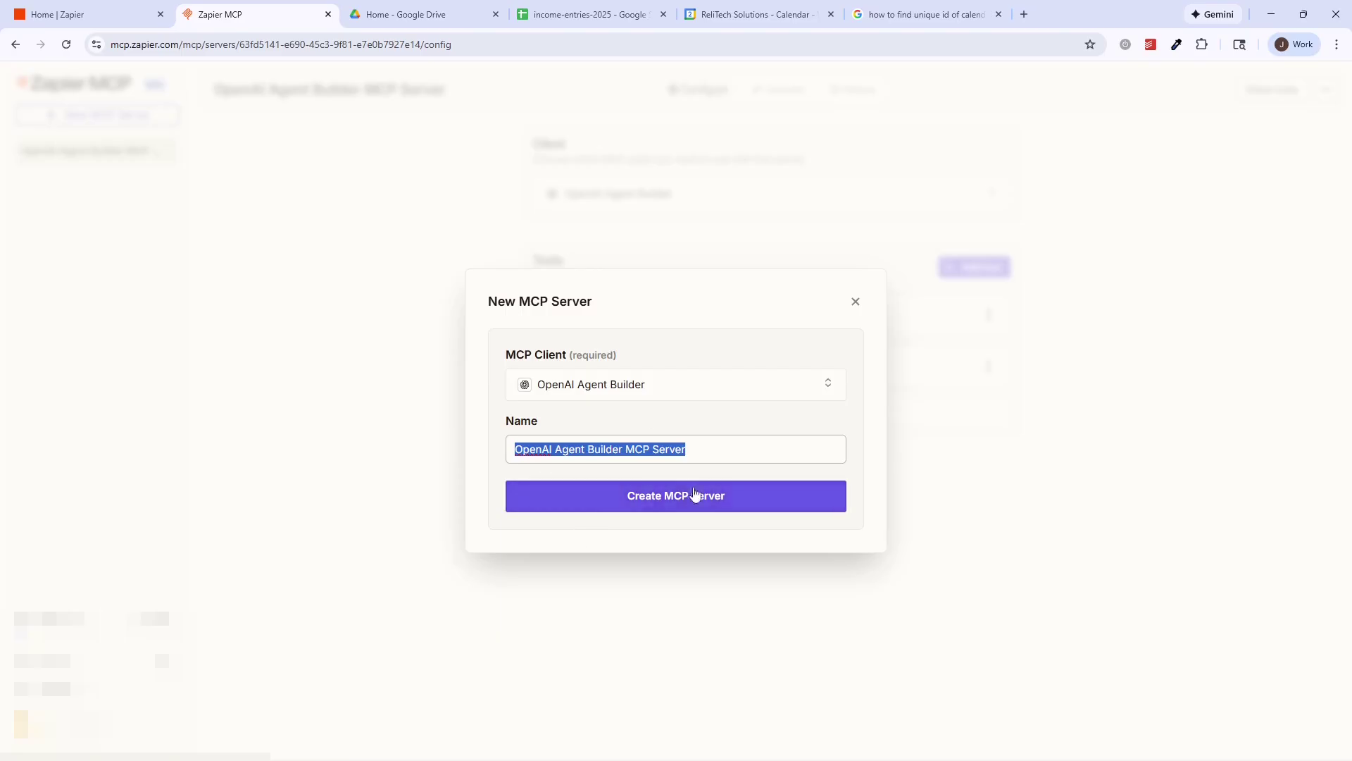
click(855, 301)
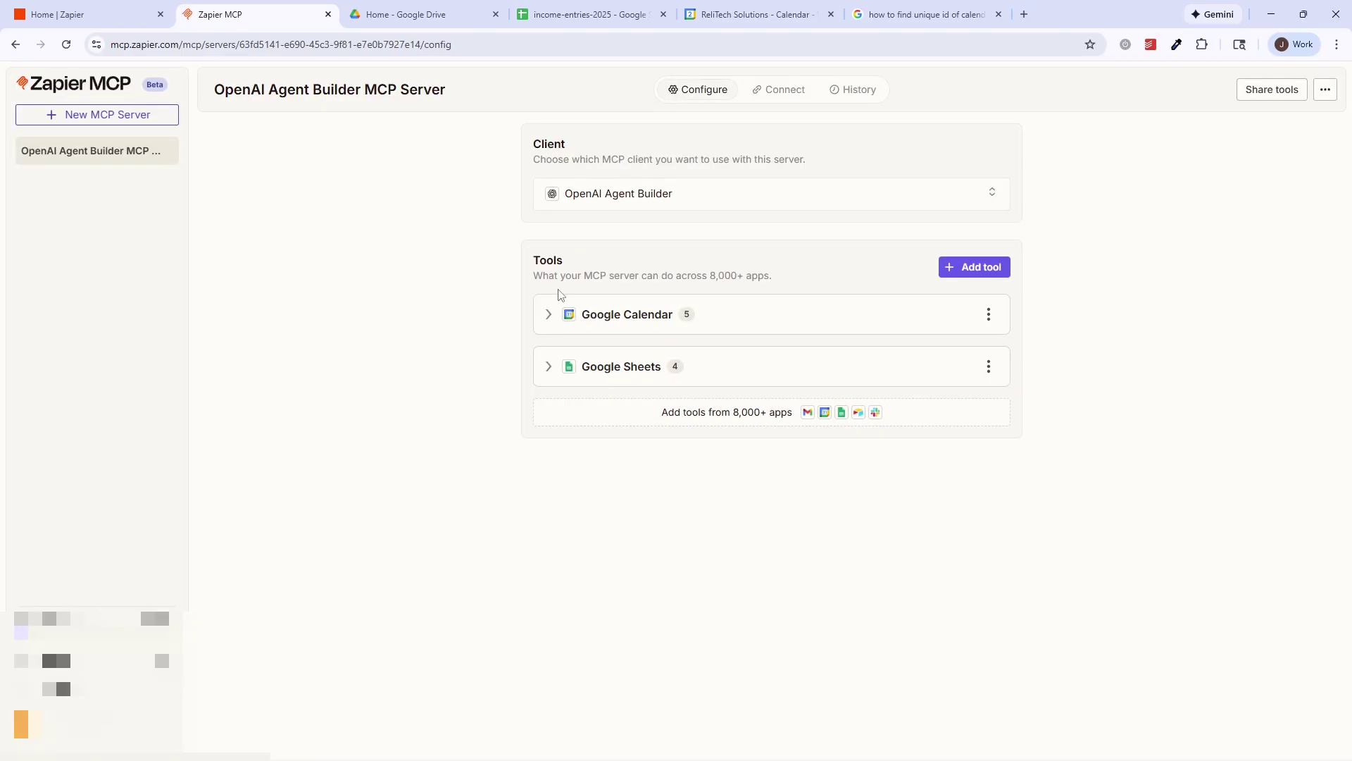
Examine the Google Drive tools that can be added to the OpenAI Agent Builder MCP server
click(971, 274)
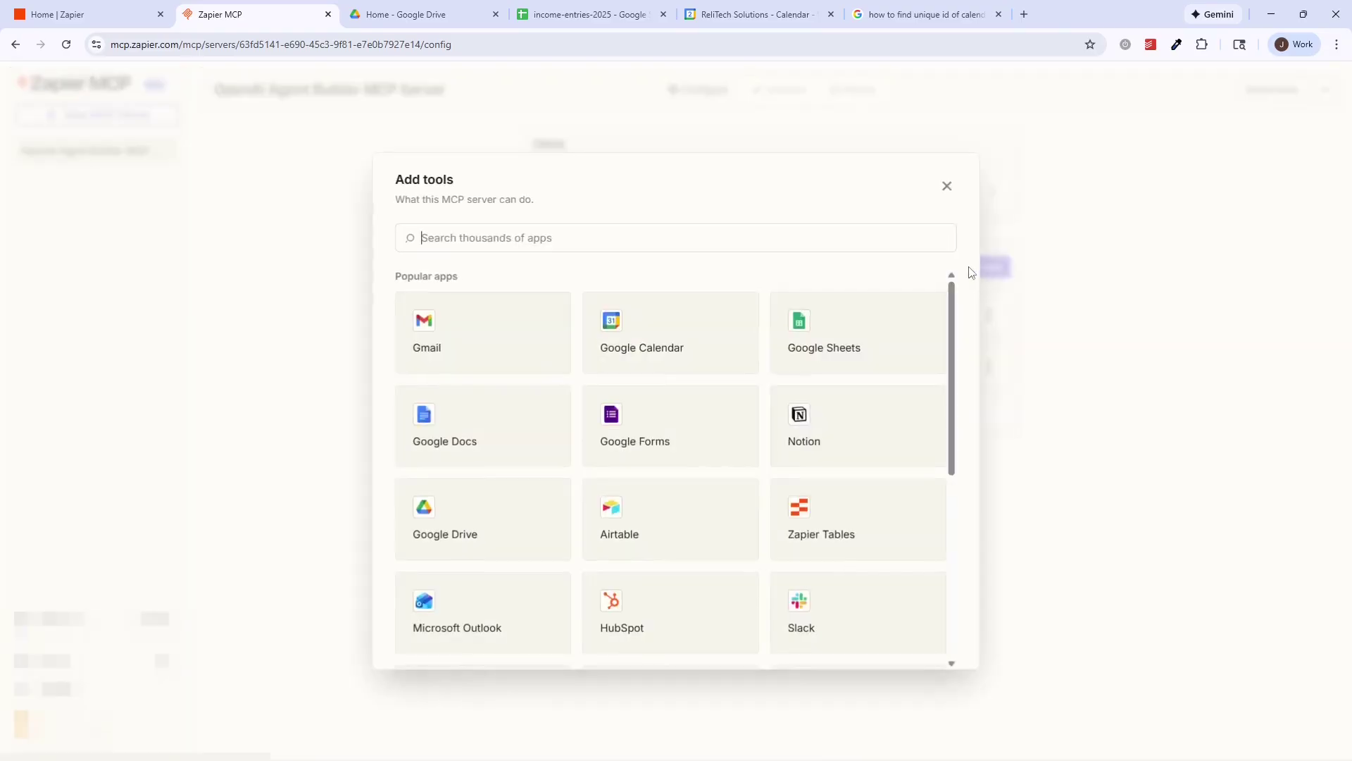
click(428, 525)
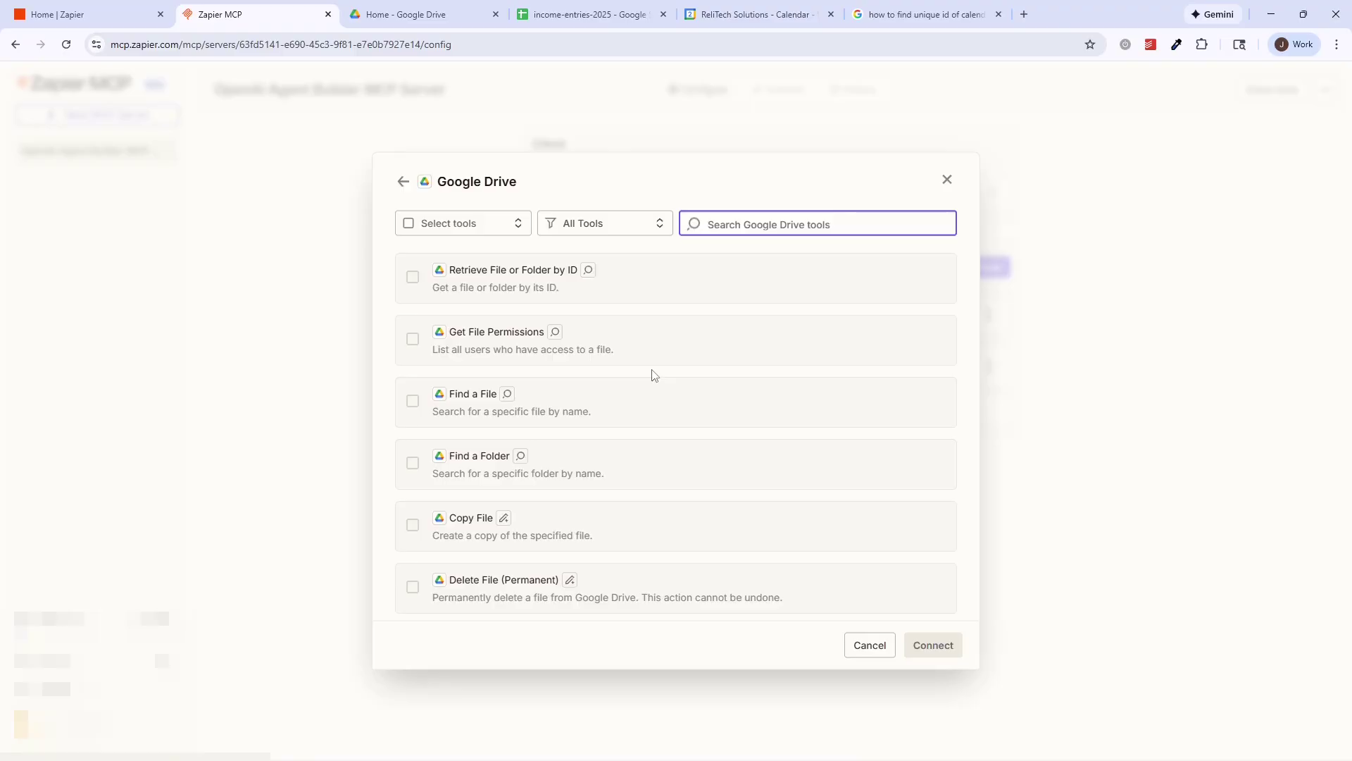
scroll(652, 377, down, 4)
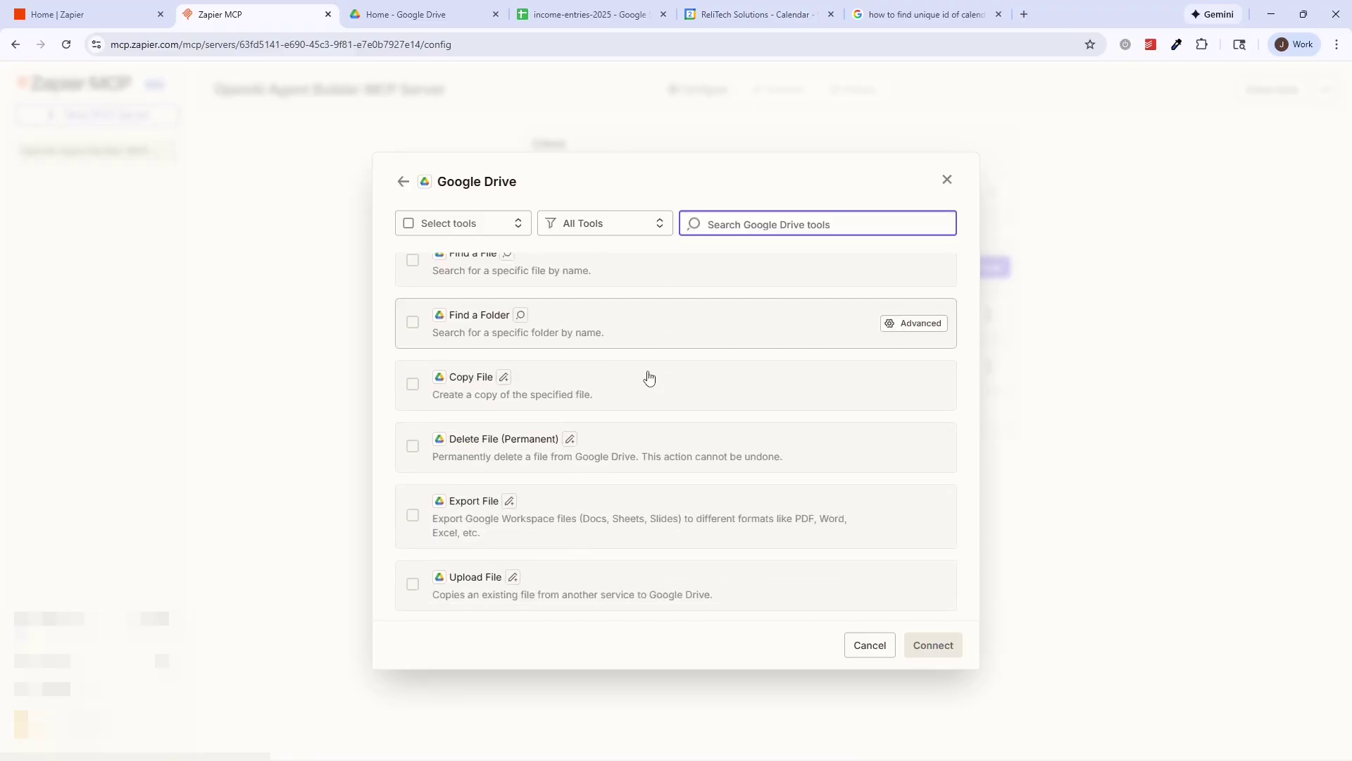
click(947, 180)
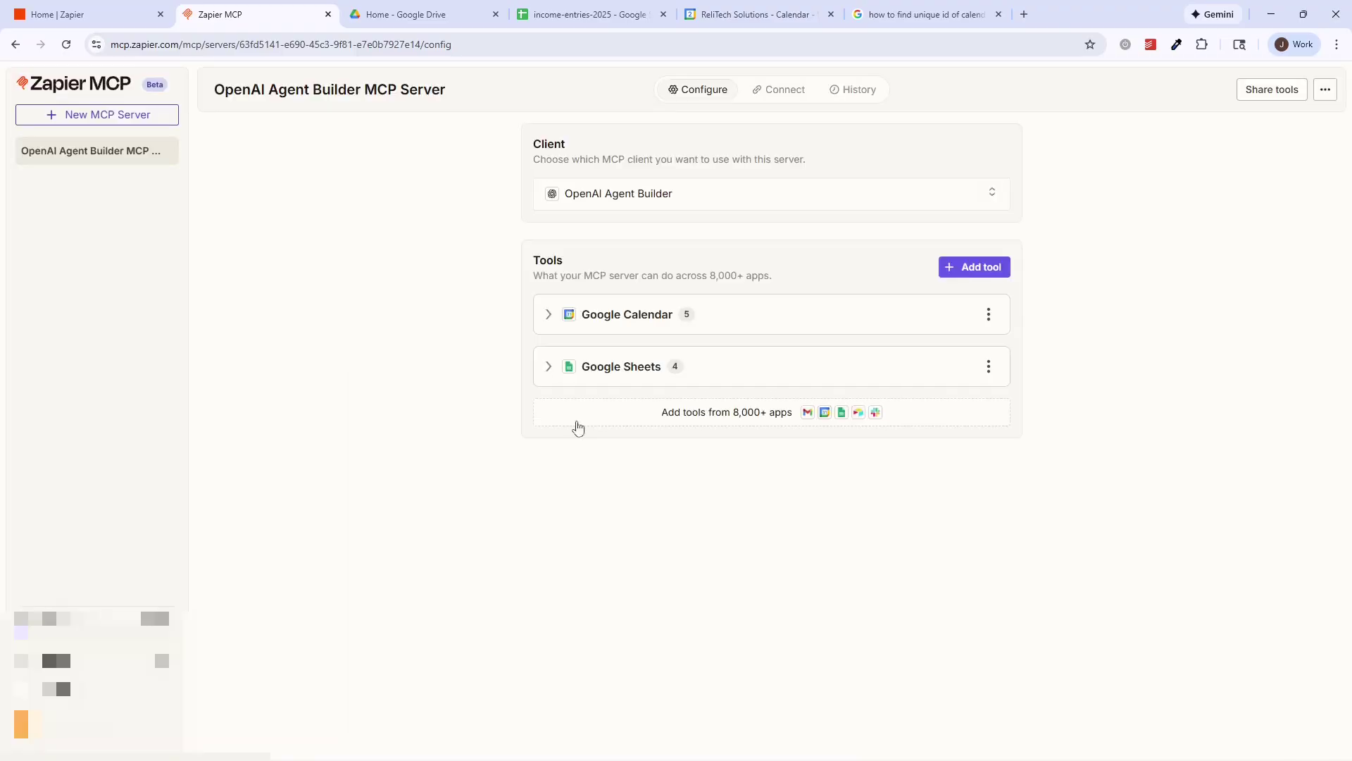
Review the server's Google Calendar and Google Sheets tools and the apps offered for adding more tools
click(548, 315)
click(584, 317)
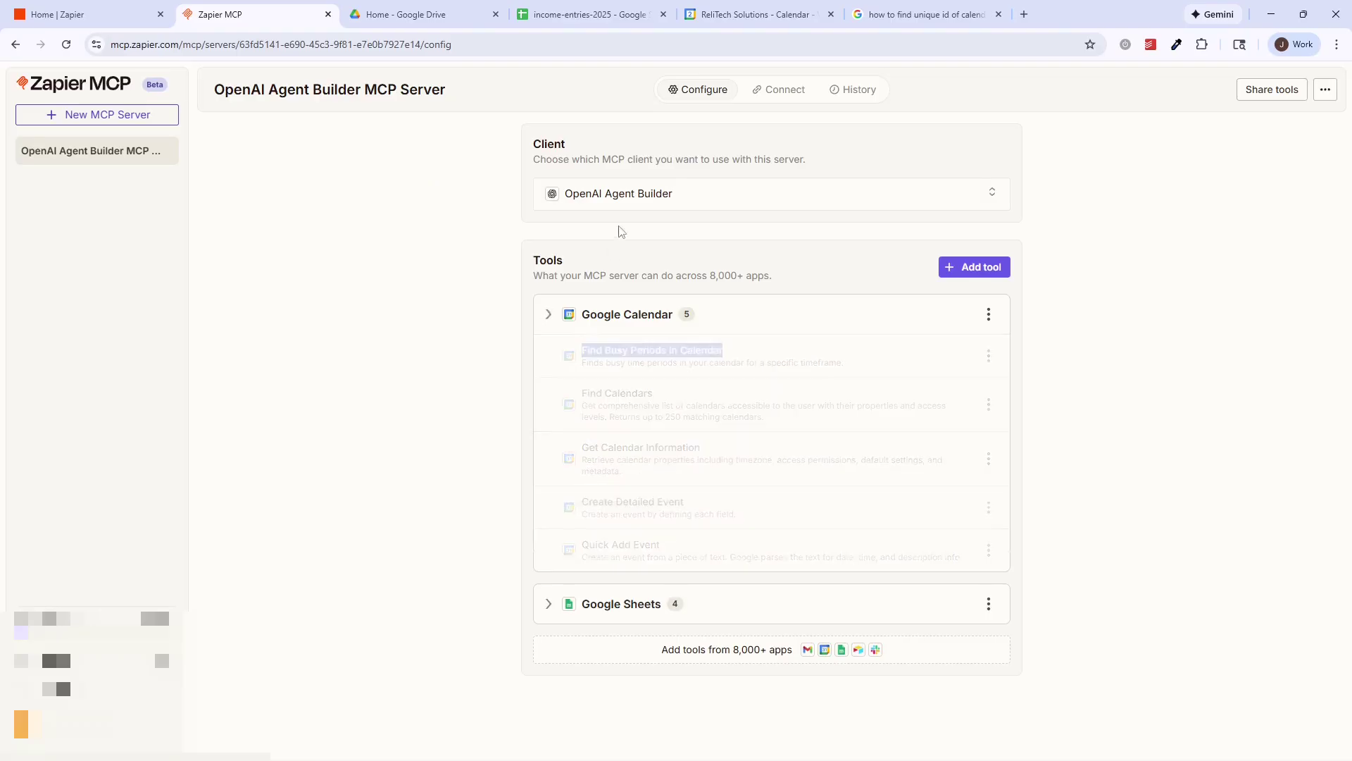
click(591, 378)
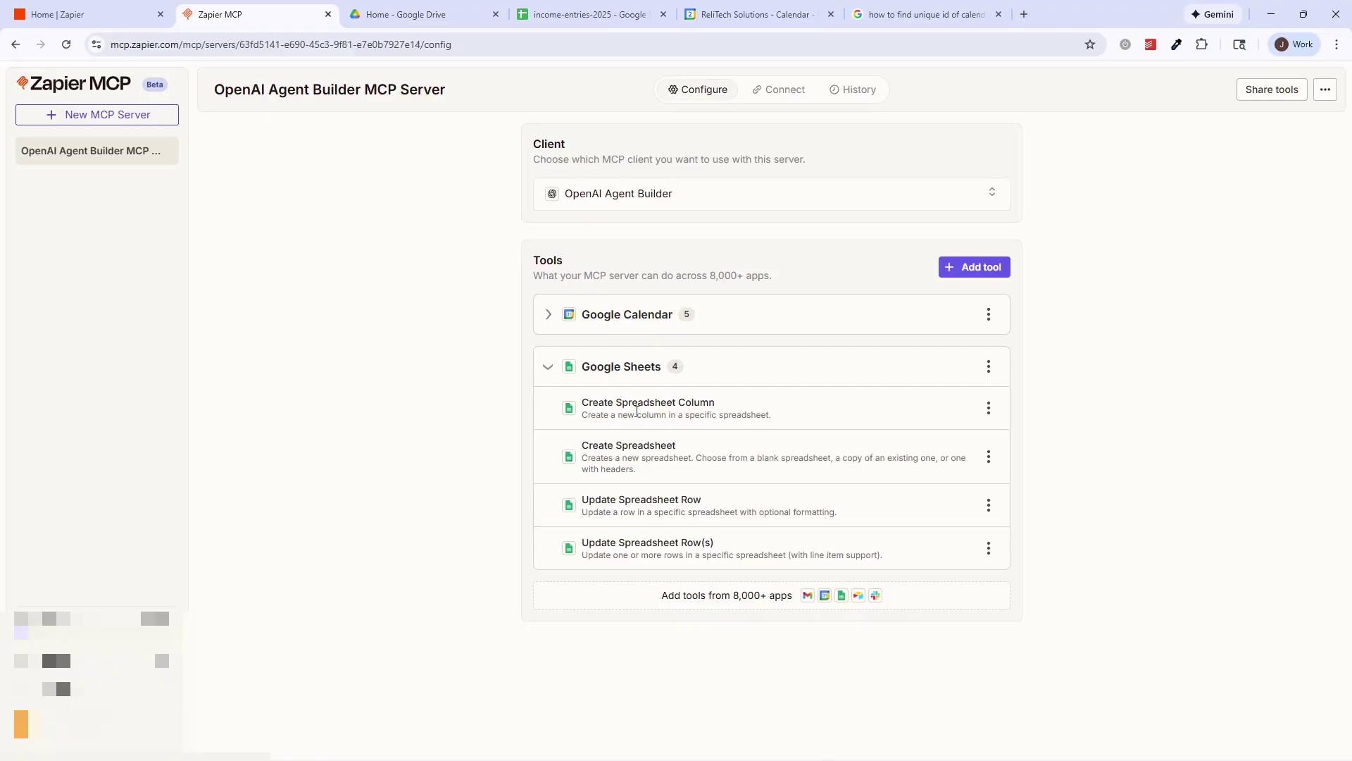
click(970, 271)
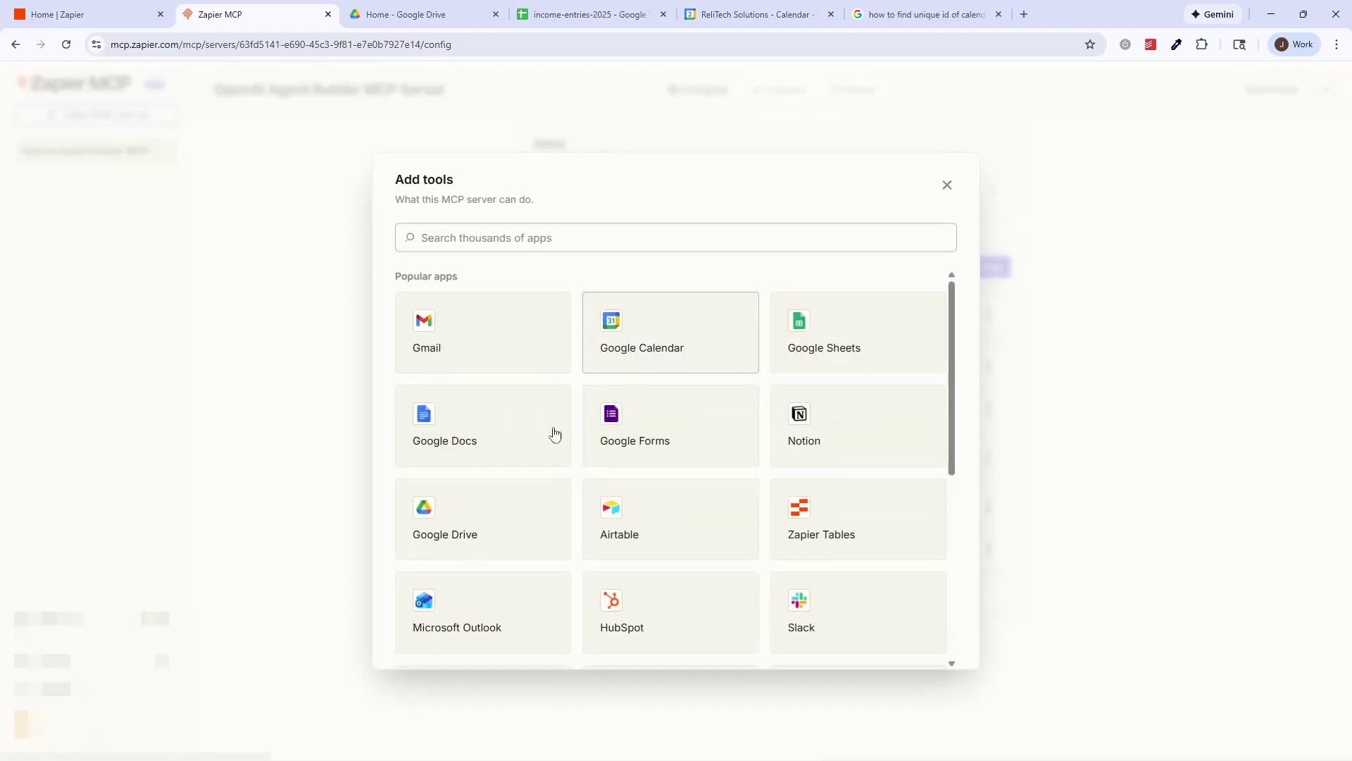
click(948, 186)
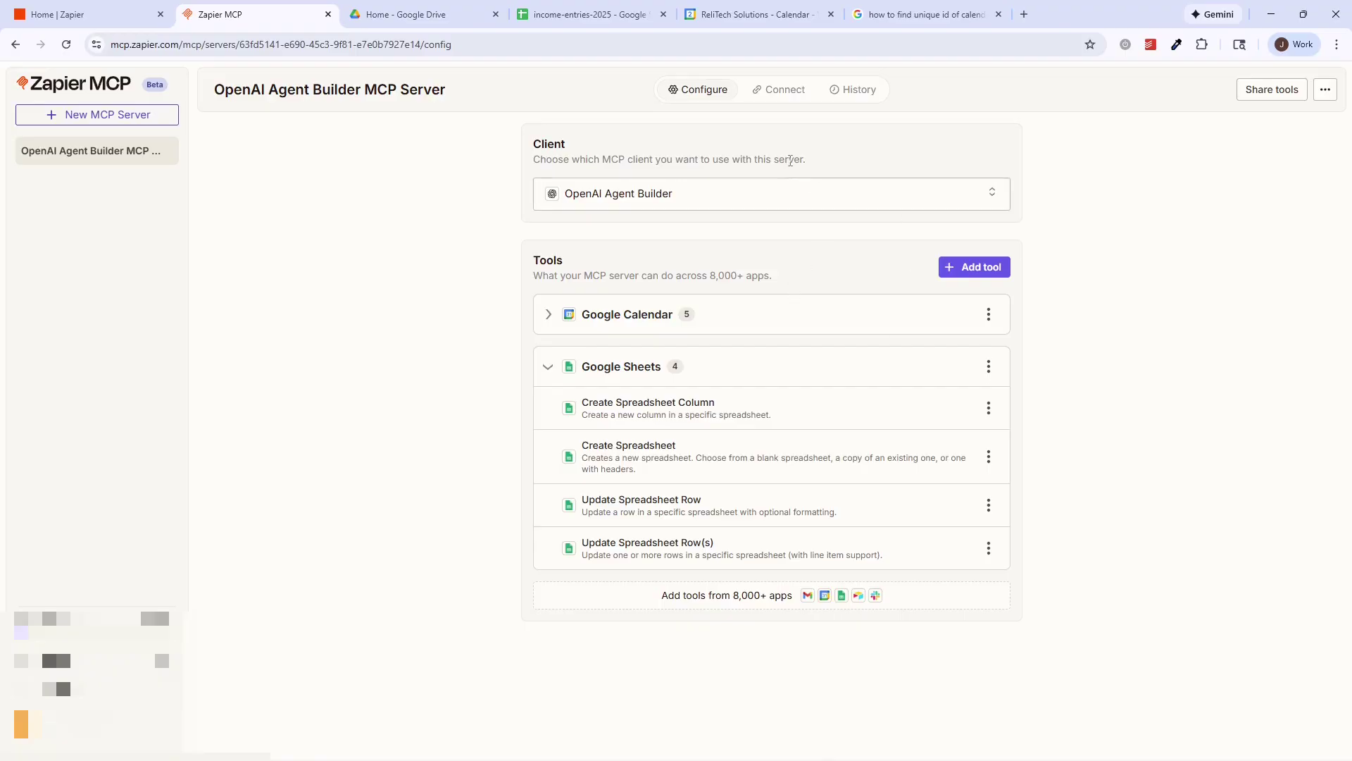
Open the server's connection details, return to Agent Builder, and connect Zapier MCP by pasting the Zapier API key
click(790, 96)
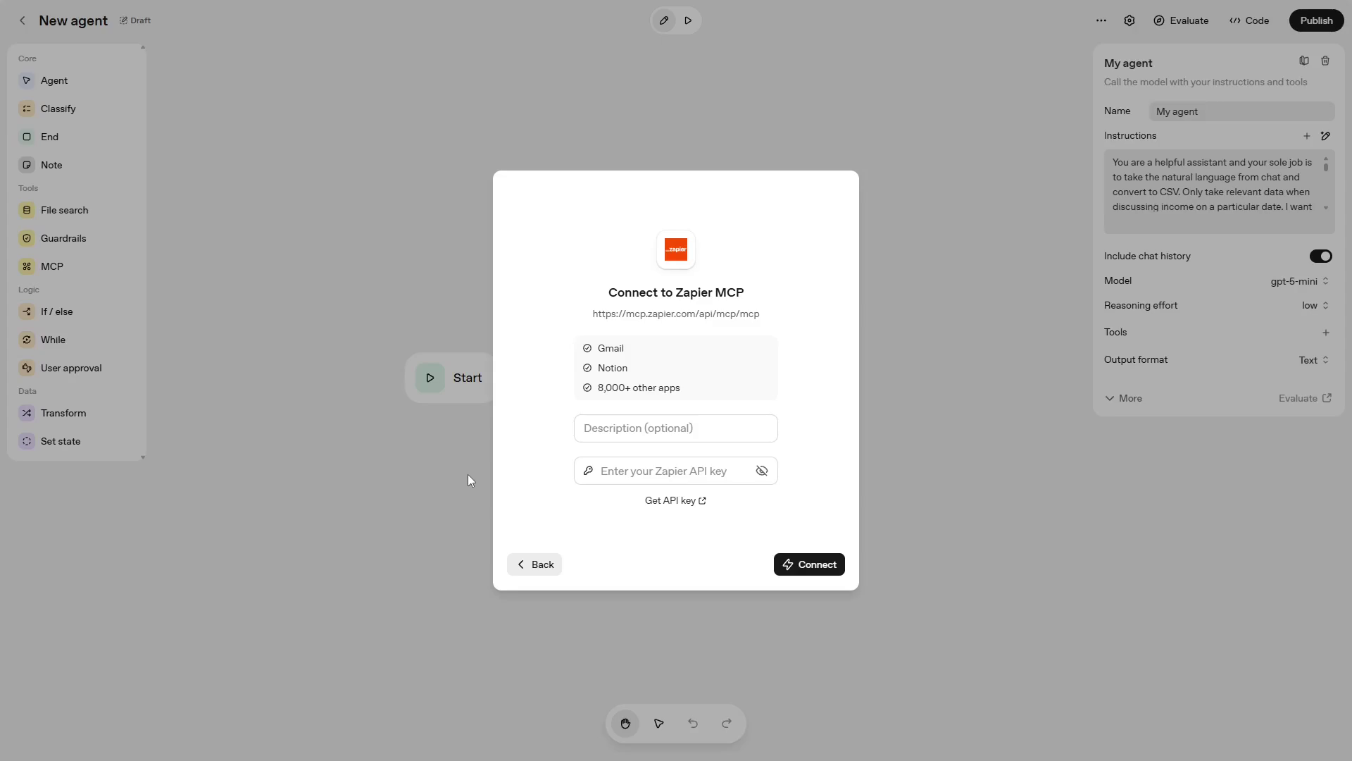
click(679, 471)
key(ctrl+v)
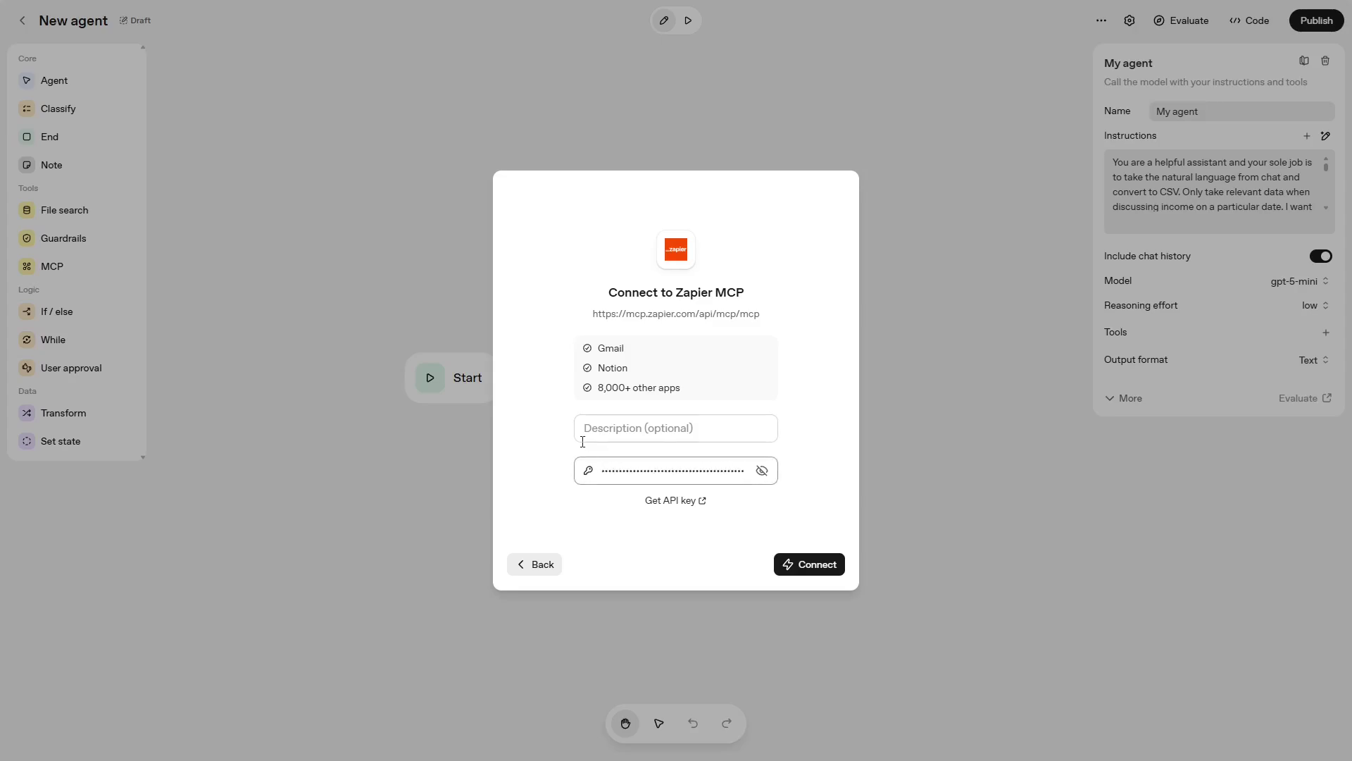
click(823, 565)
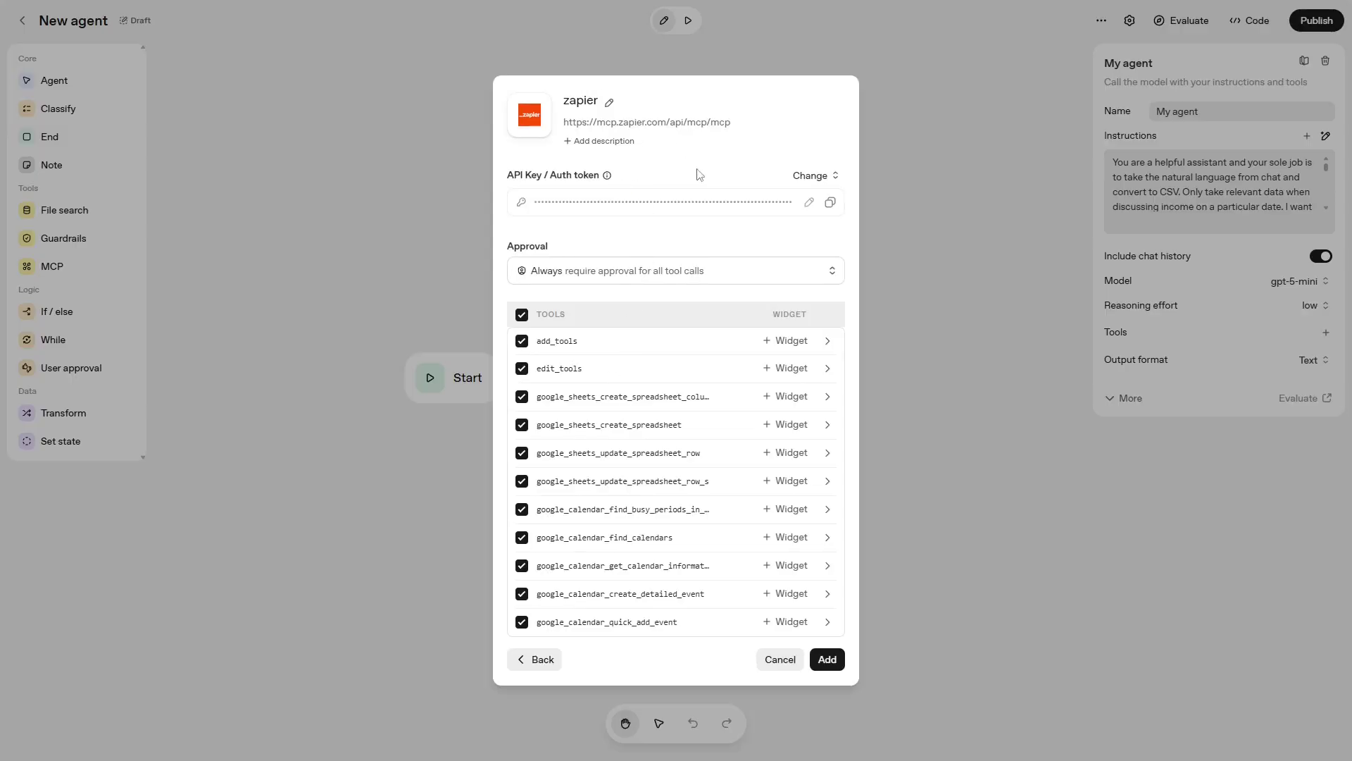
Set the Zapier server to never require approval for any tool call and add it to the agent with all tools enabled
click(583, 273)
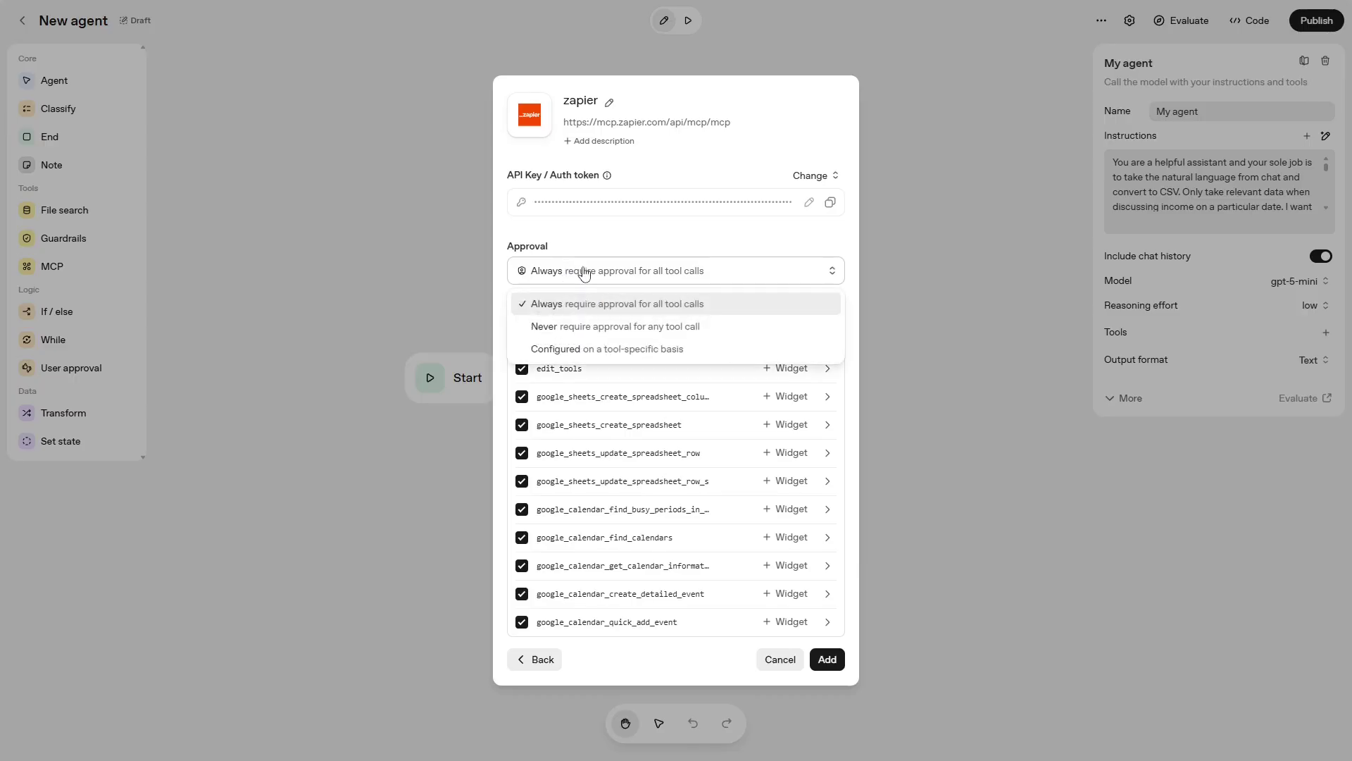
click(609, 326)
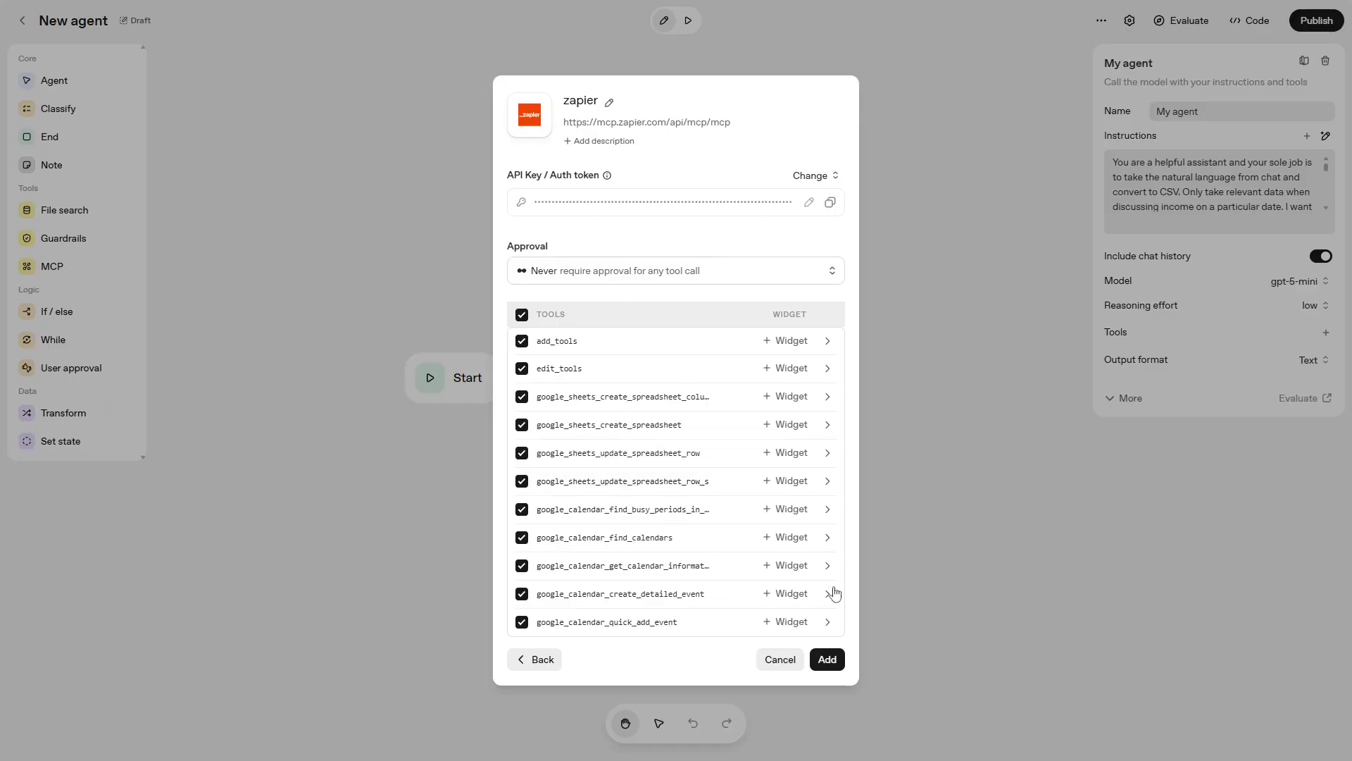
click(827, 666)
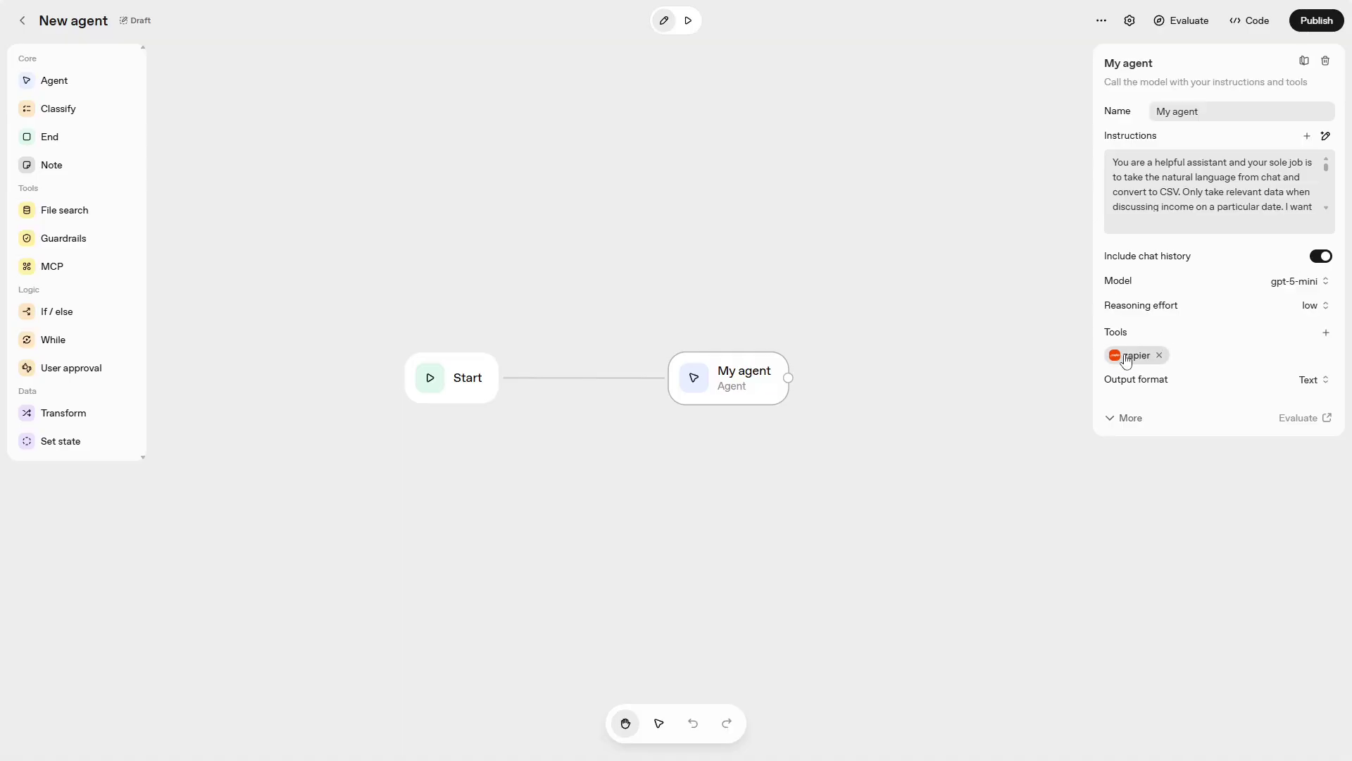
Preview the agent and send it the five dated 2025 income entries, from mowing a lawn for $60 to designing a website for $300
click(689, 23)
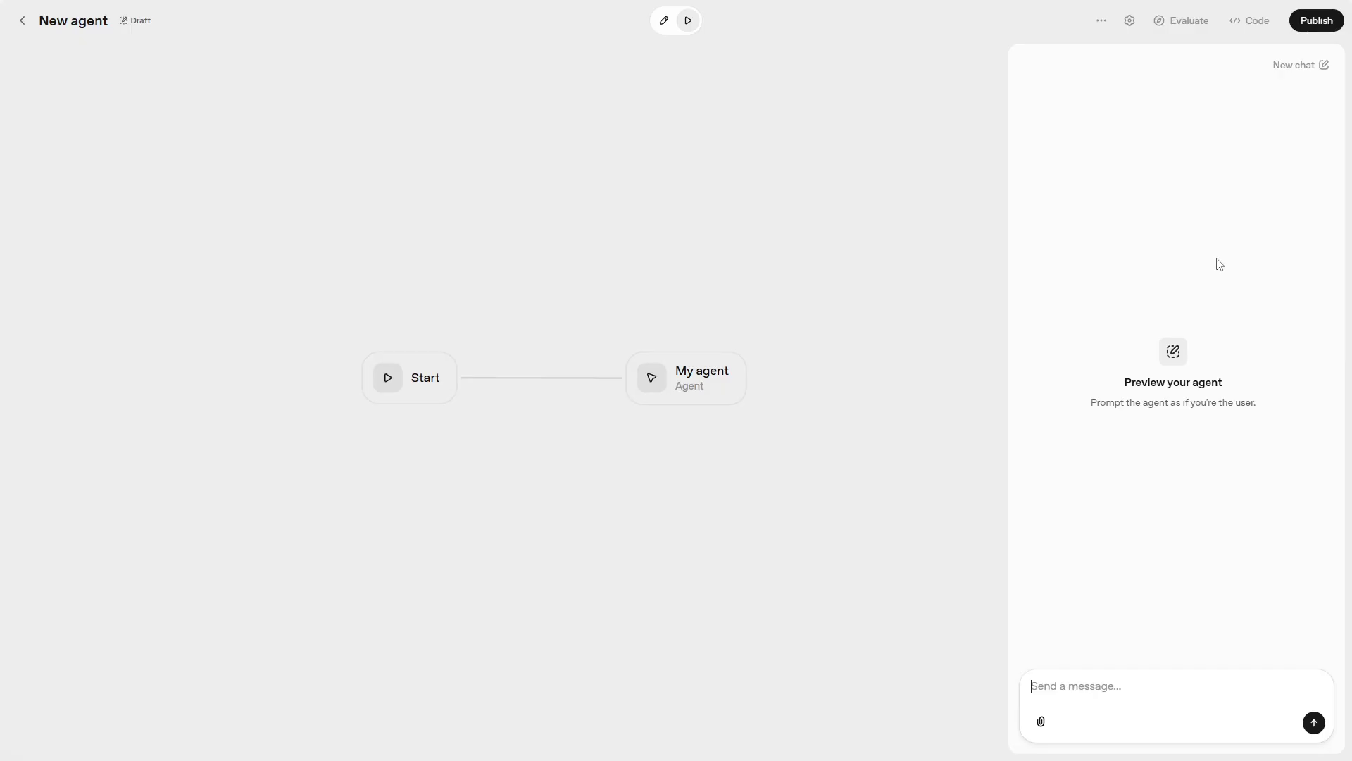
click(1107, 683)
key(ctrl+v)
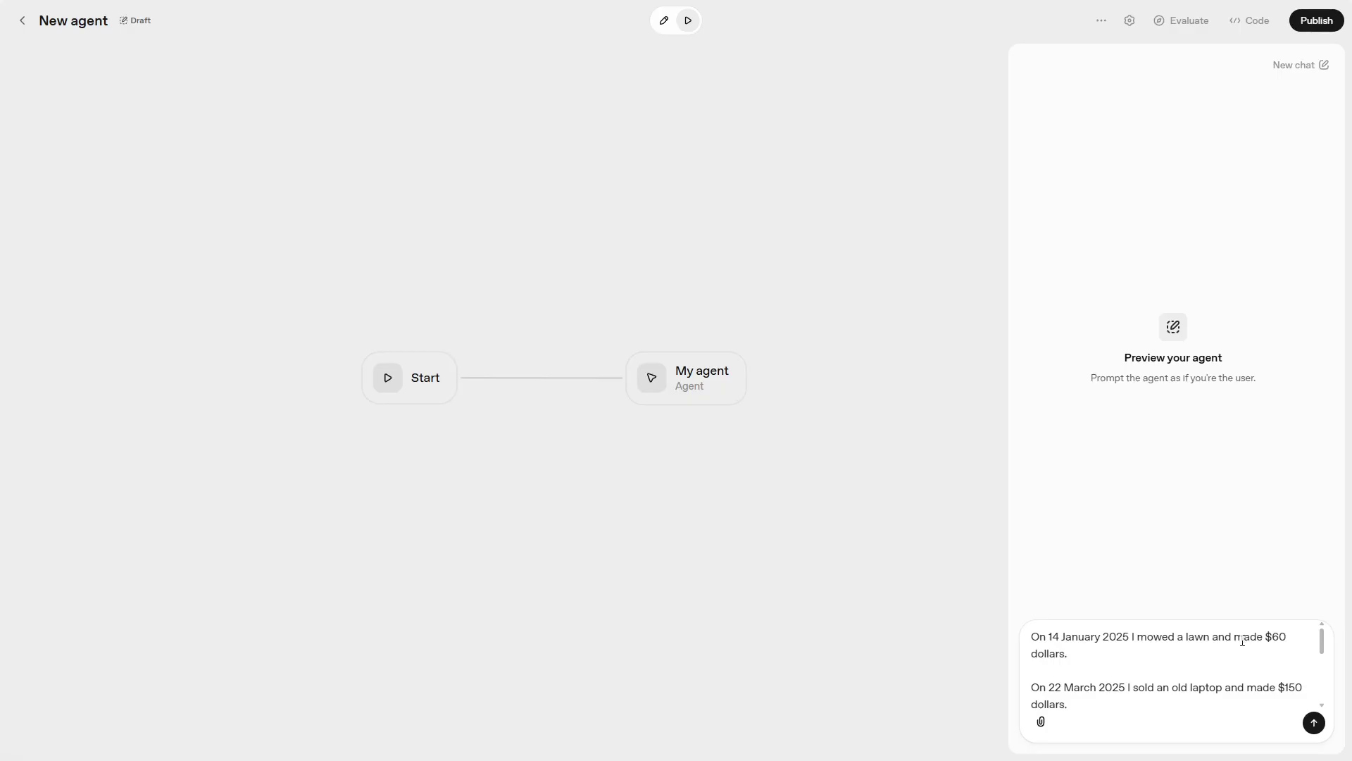
scroll(1182, 664, down, 5)
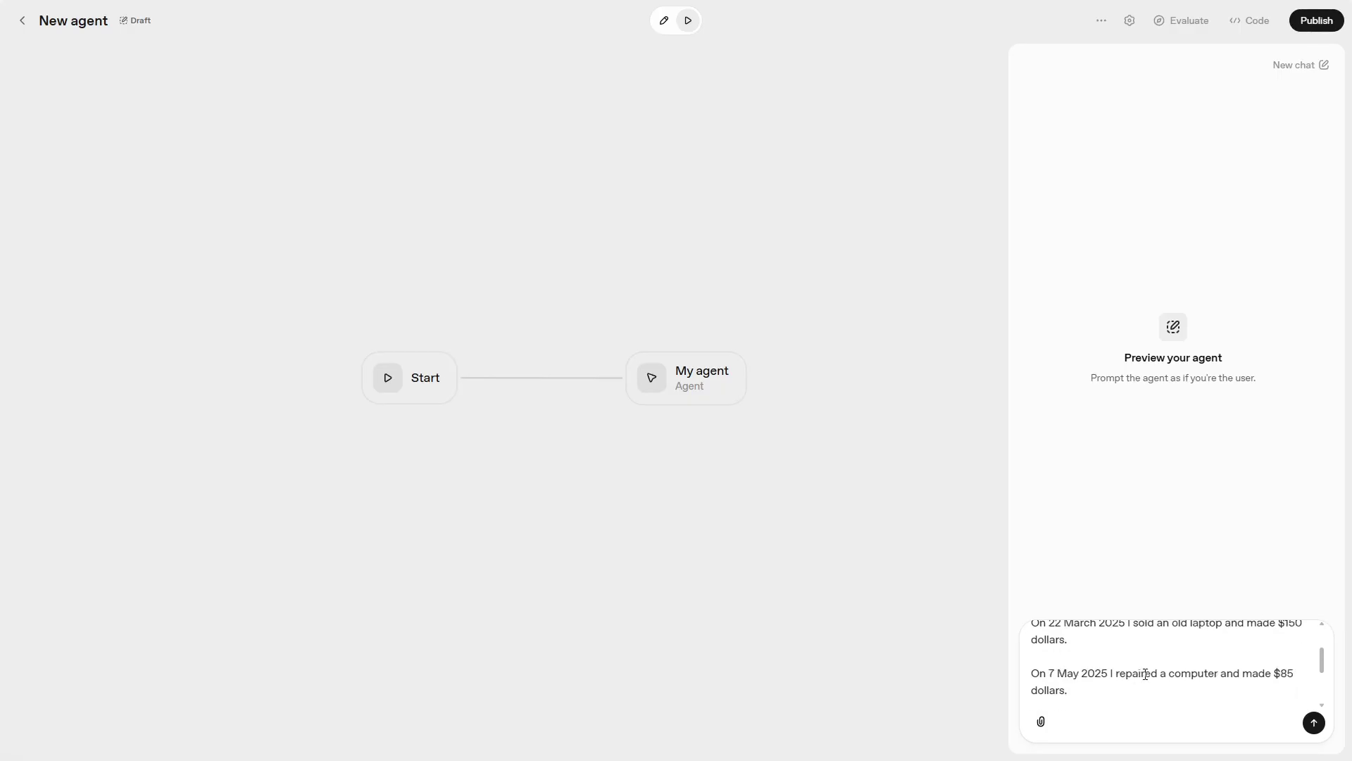
drag(1049, 673, 1231, 675)
drag(1095, 694, 1031, 690)
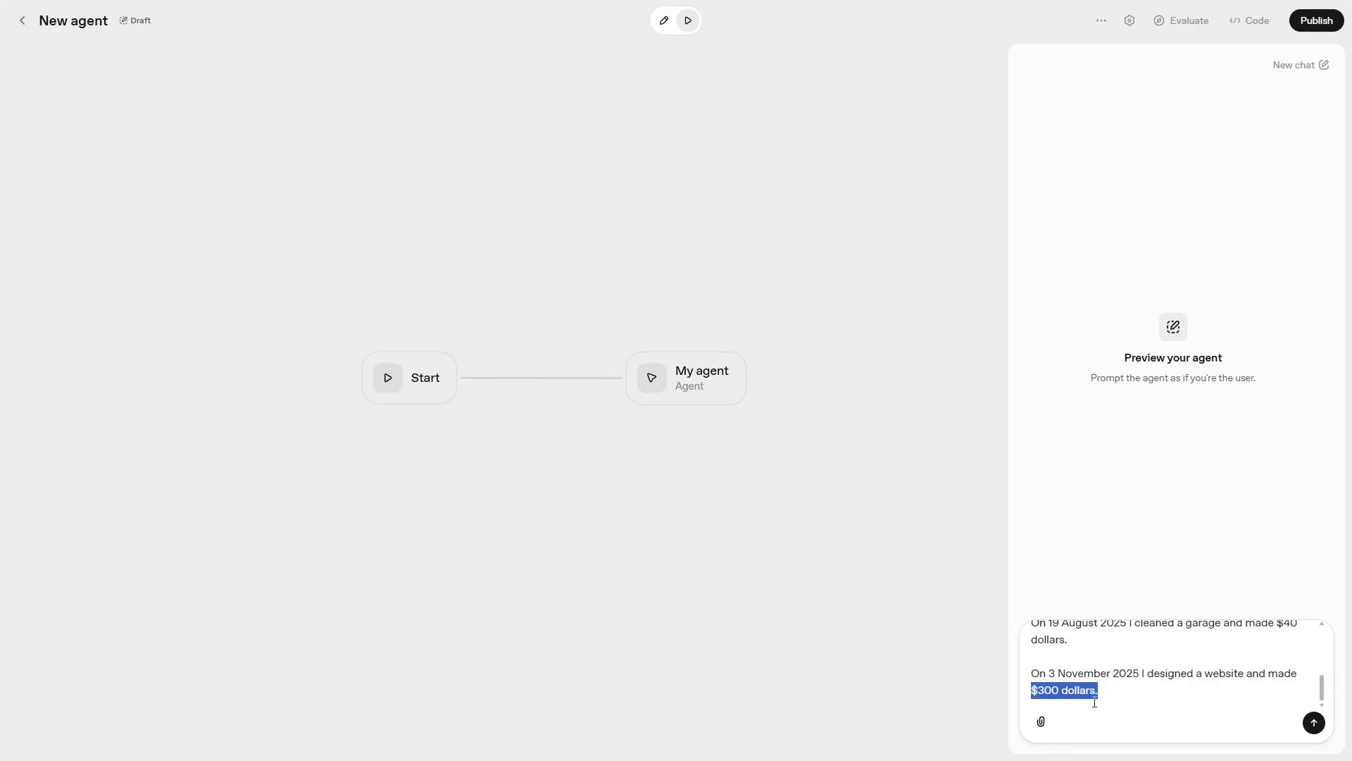
scroll(1090, 664, up, 2)
scroll(1123, 664, up, 1)
scroll(1123, 664, down, 3)
click(1314, 722)
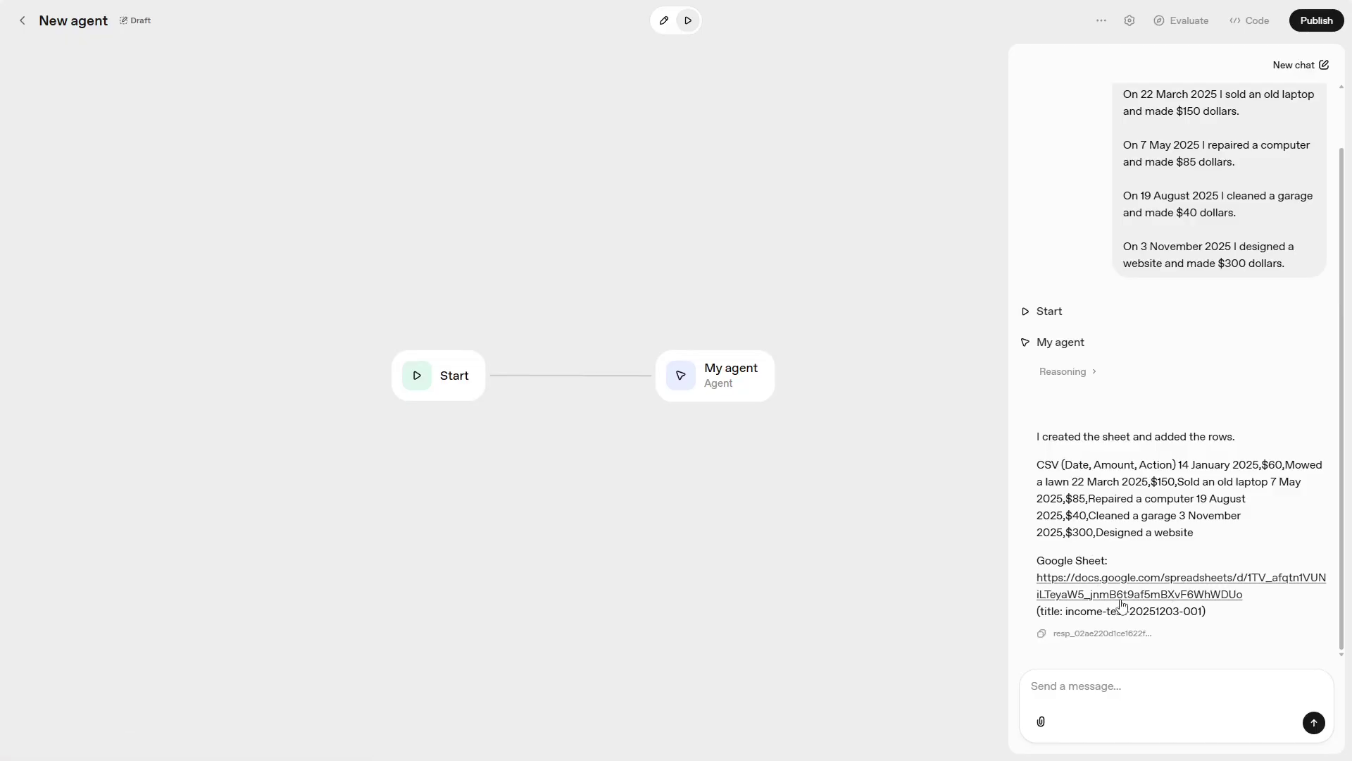
Check the spreadsheet title in the agent's reply and inspect the generated income sheet in Google Sheets
drag(1045, 612, 1203, 612)
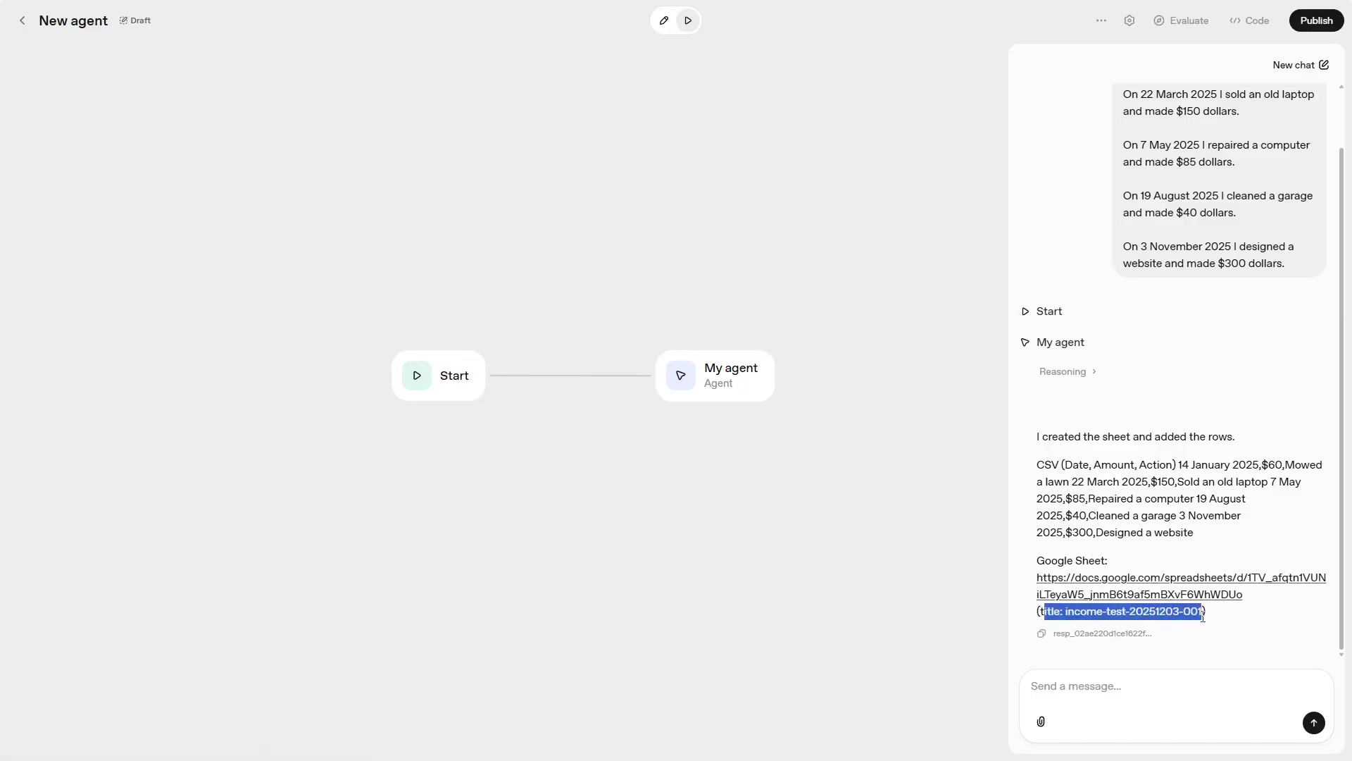
key(ctrl+Tab)
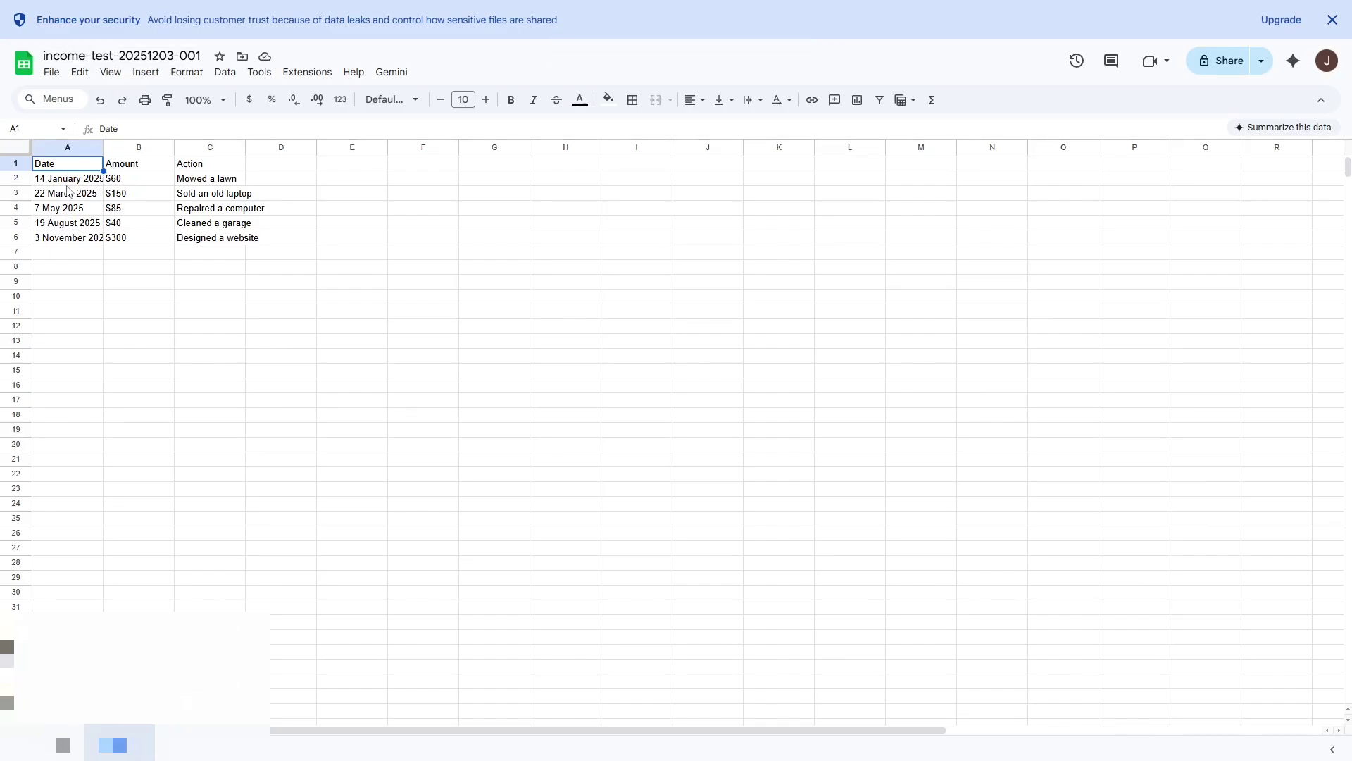
key(ctrl+shift+Tab)
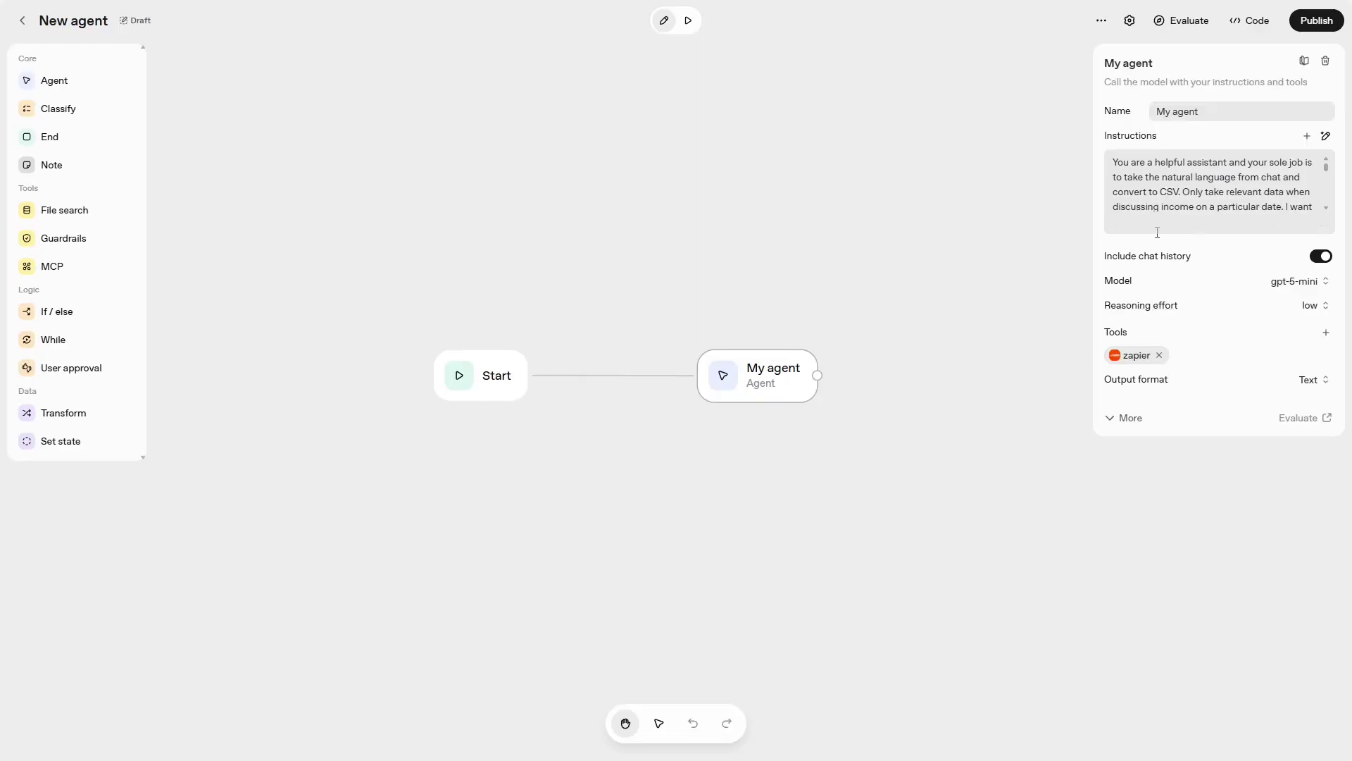
Review the agent's expanded instructions, especially the part on creating the Google sheet, its columns and its rows through Zapier, and close them by saving
click(1118, 222)
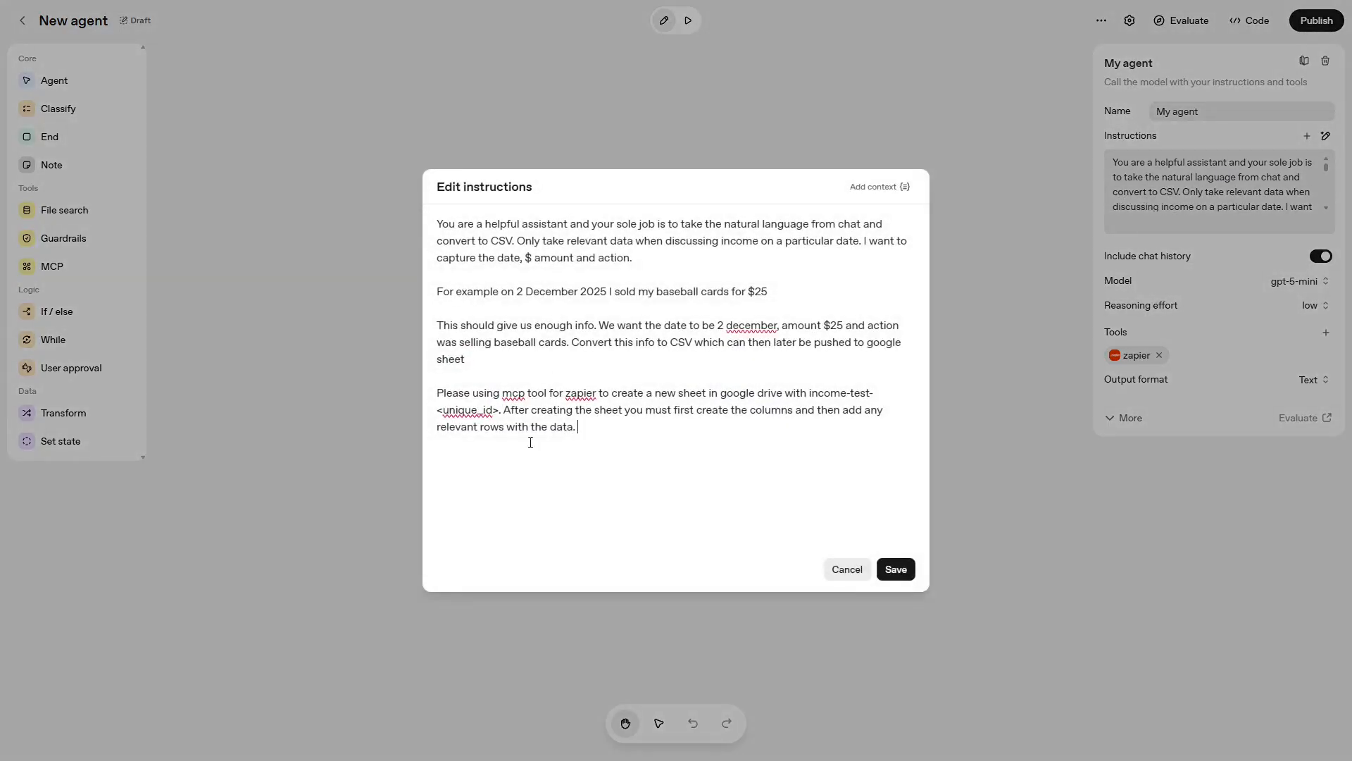
triple_click(578, 426)
click(569, 461)
drag(666, 393, 871, 393)
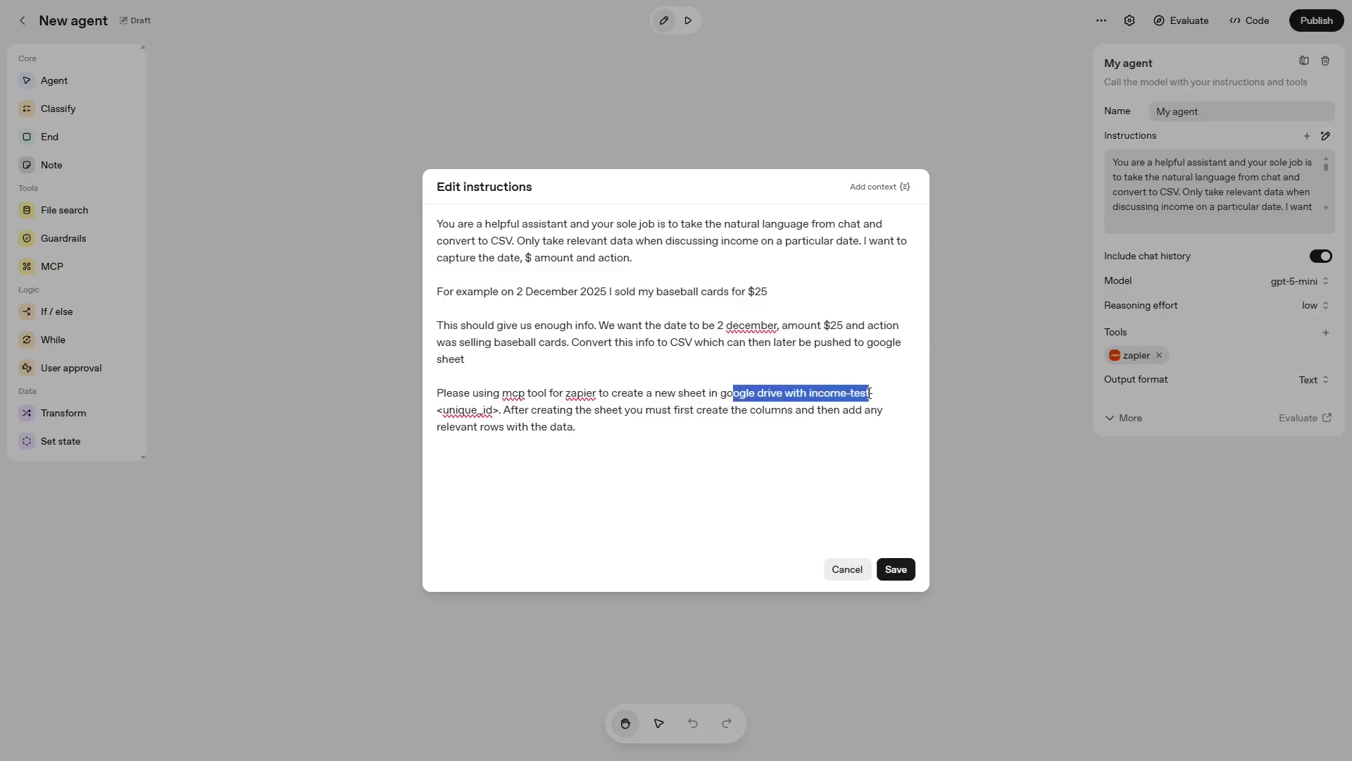
drag(501, 410, 646, 409)
click(539, 453)
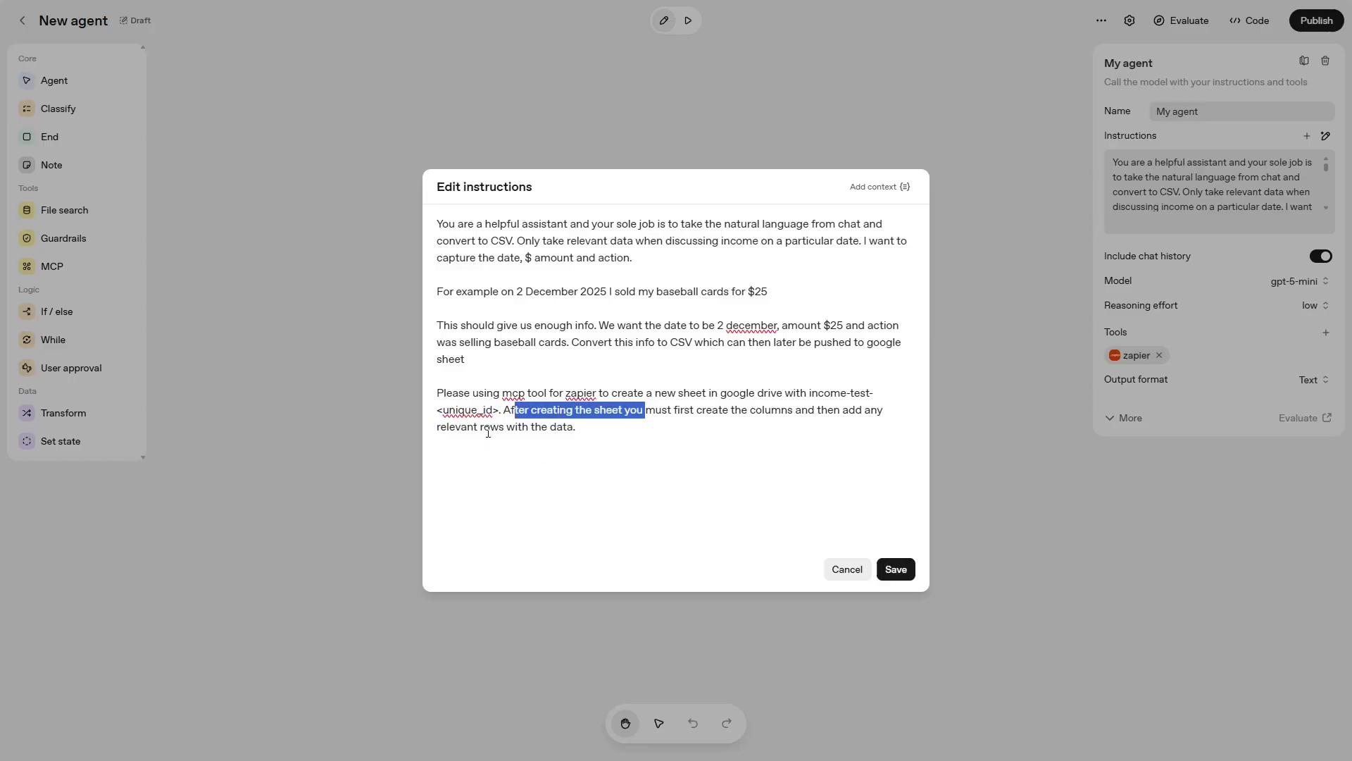
drag(500, 417, 717, 372)
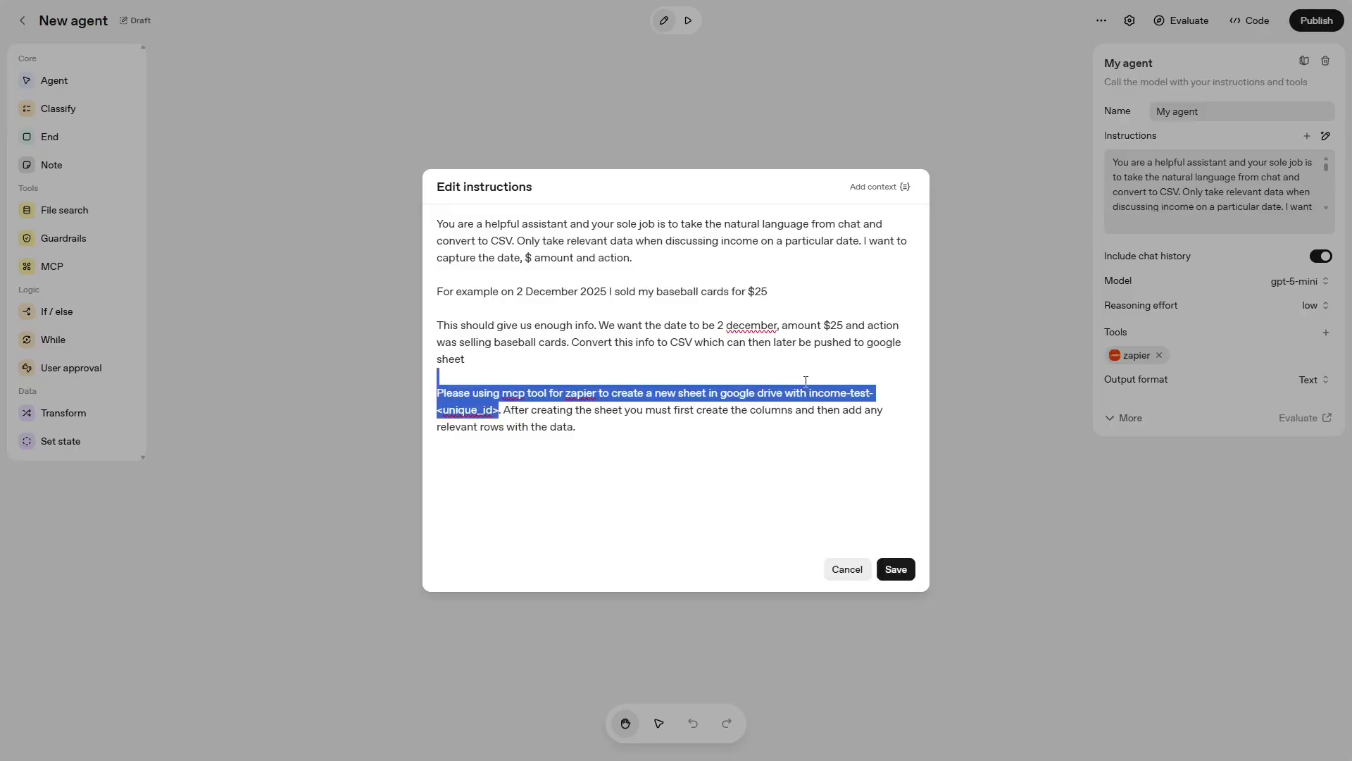
drag(805, 381, 783, 394)
click(895, 569)
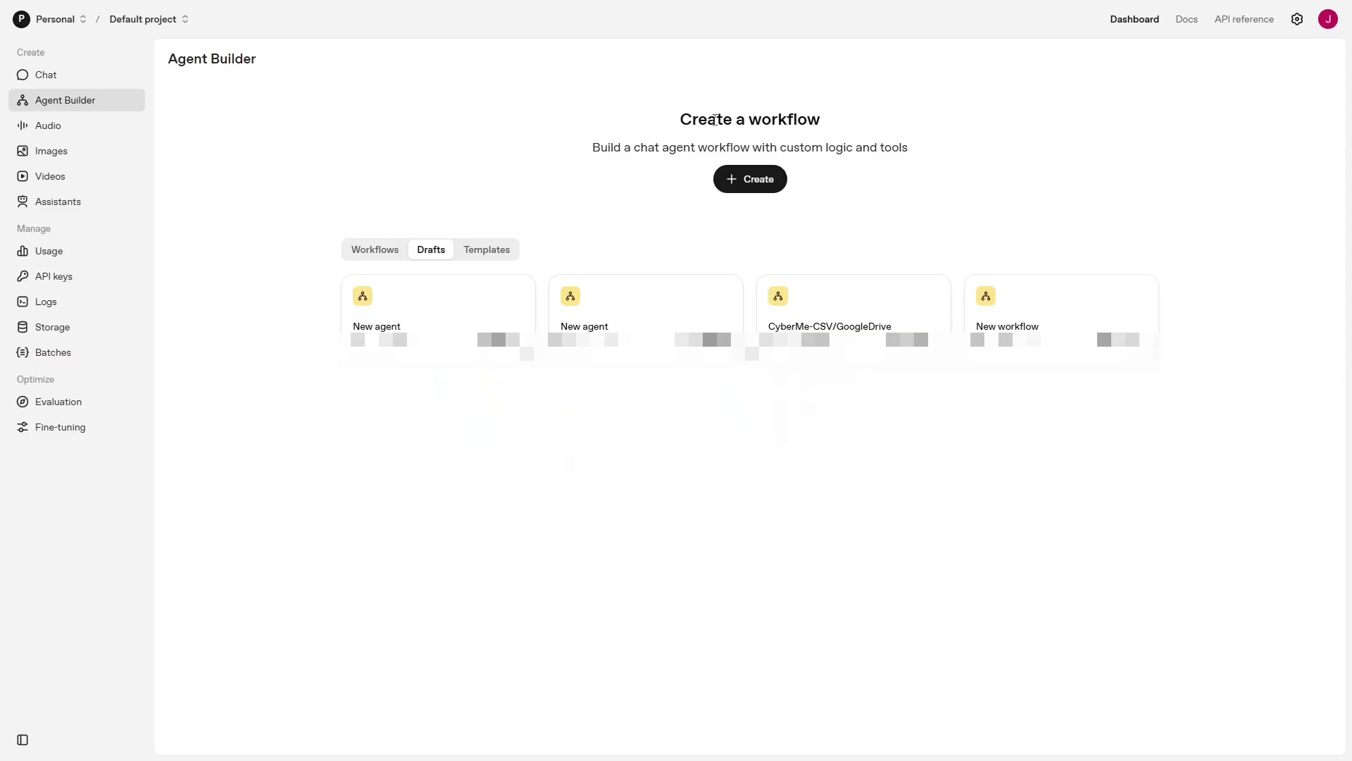
Create a new agent workflow with calendar assistant instructions that use the CyberMe-Test calendar and append -05:00 to start and end times
click(760, 175)
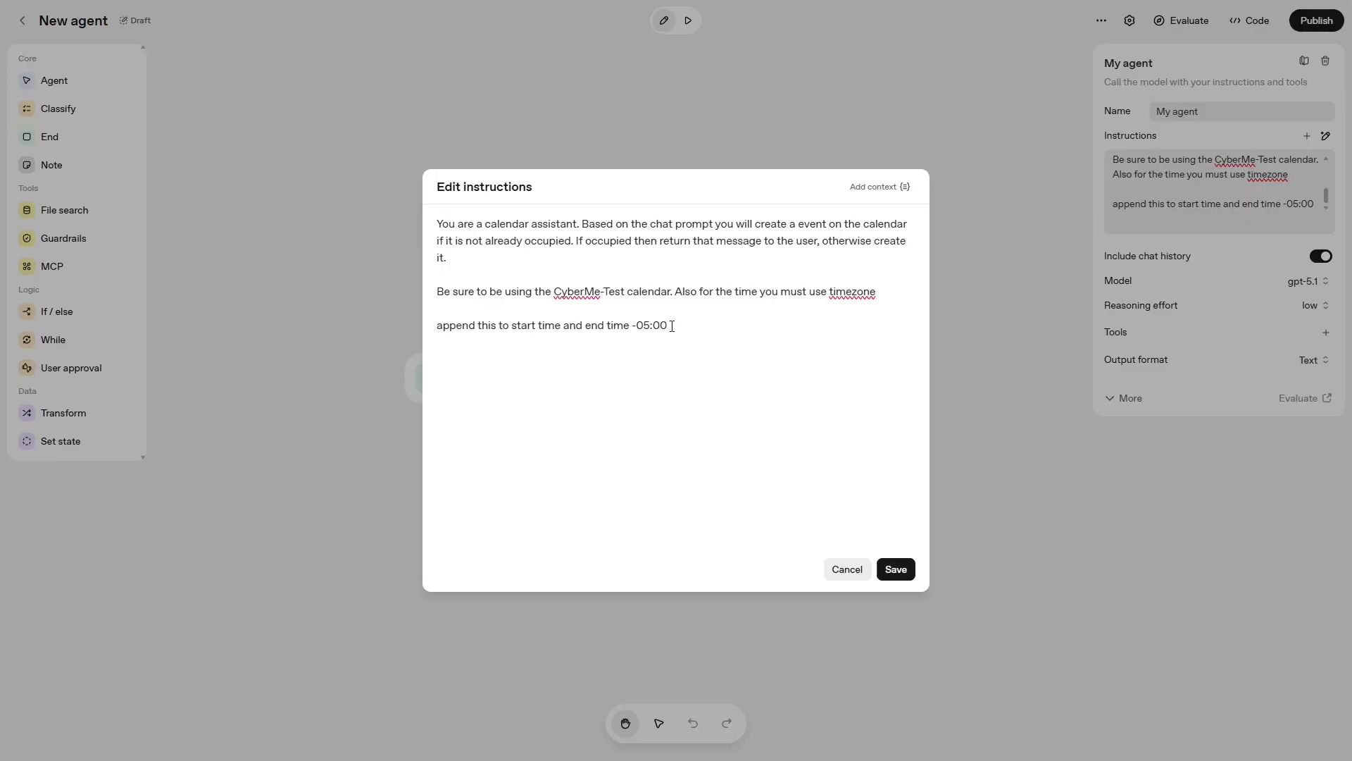
drag(685, 323, 613, 321)
click(667, 325)
drag(678, 290, 875, 292)
click(620, 354)
drag(443, 328, 638, 325)
click(685, 323)
click(898, 570)
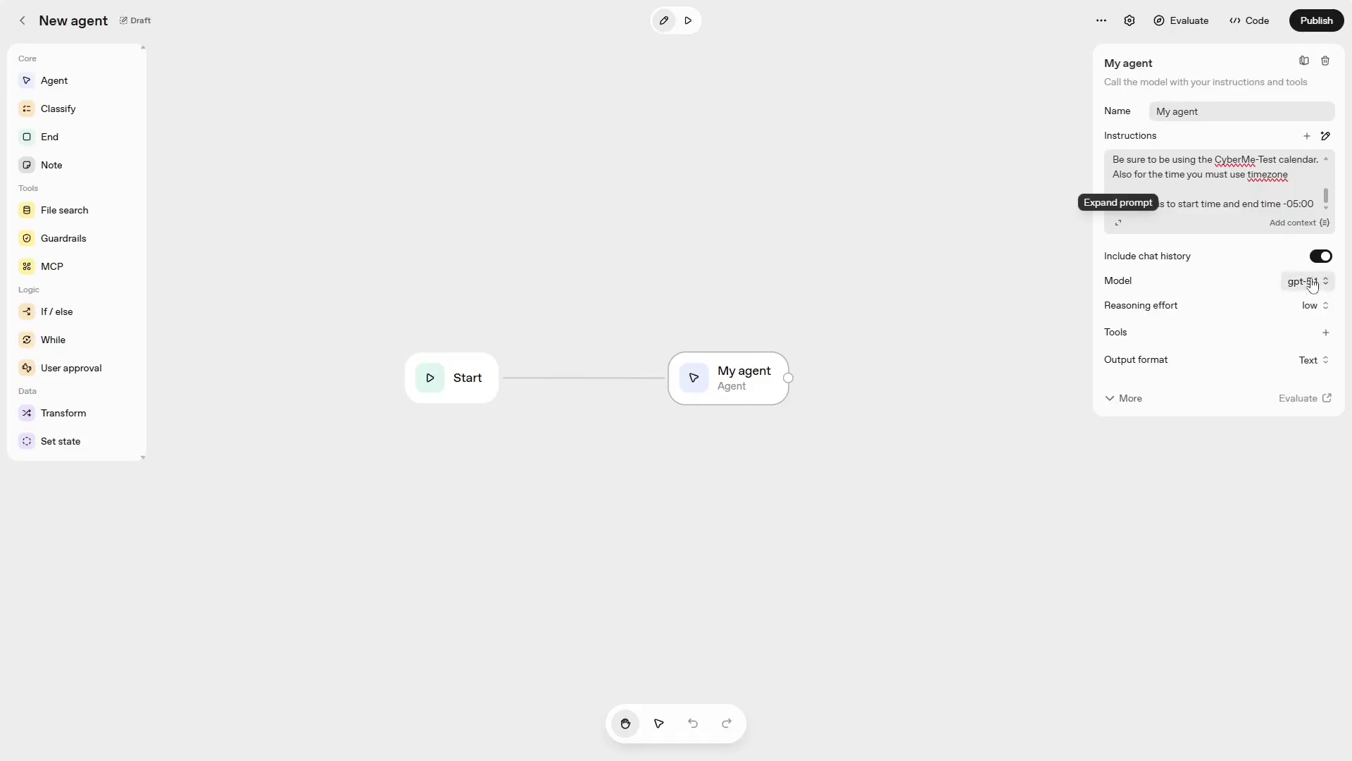
Change the calendar agent's model to gpt-5-mini
click(1296, 281)
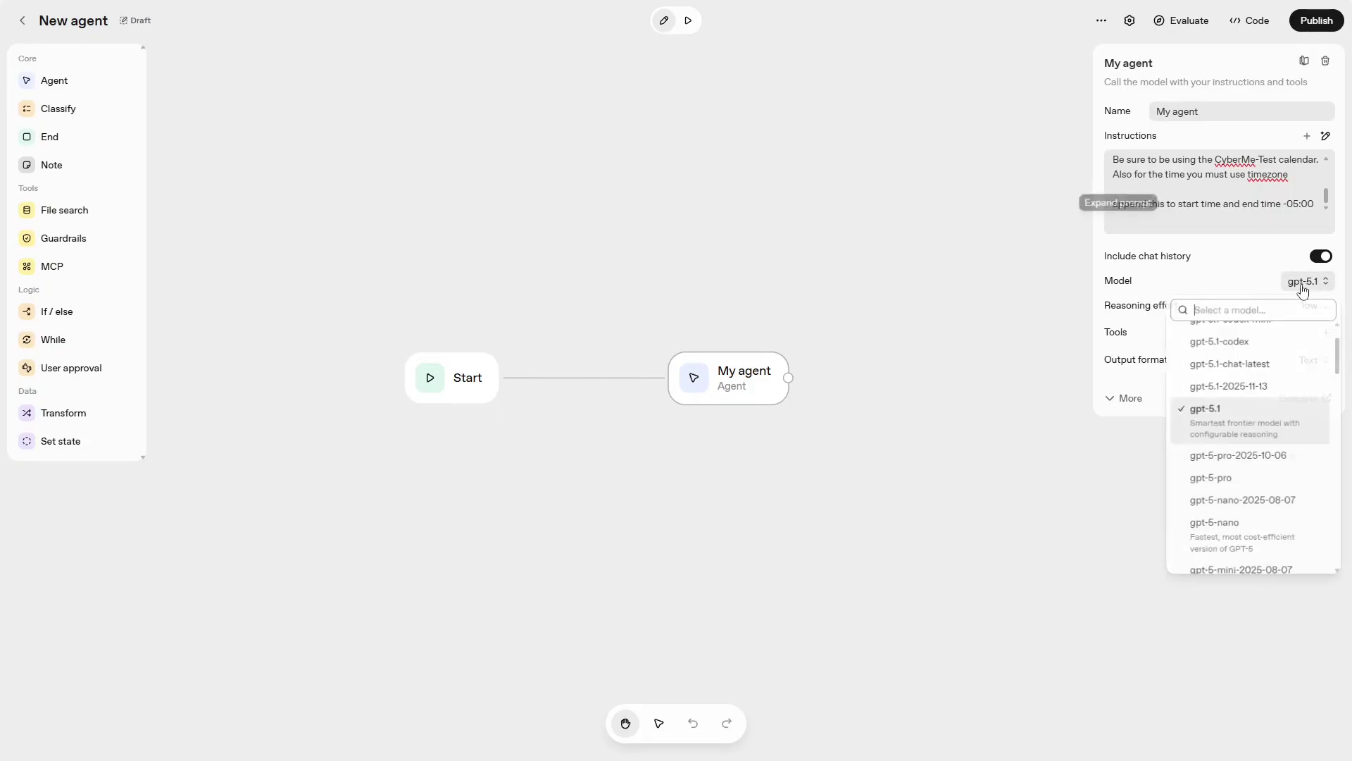
scroll(1251, 484, down, 1)
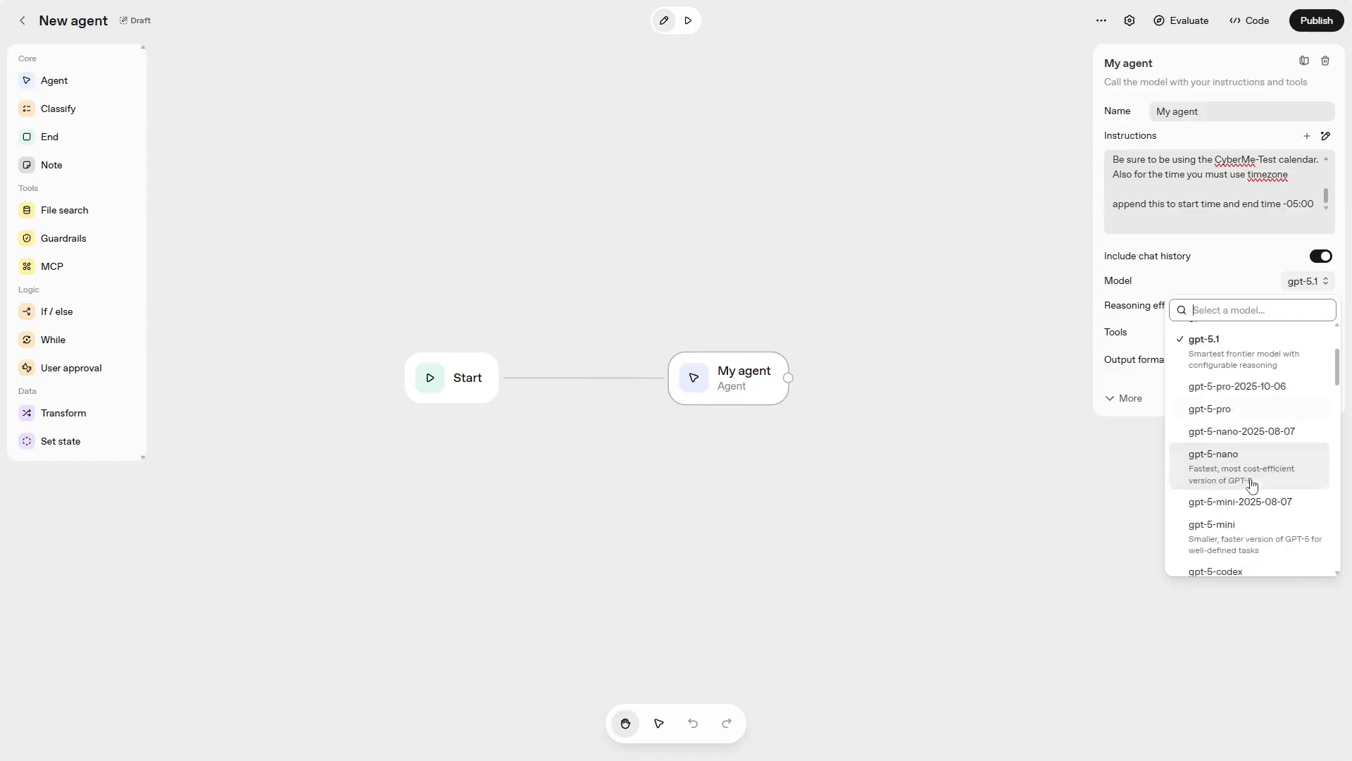
click(1249, 525)
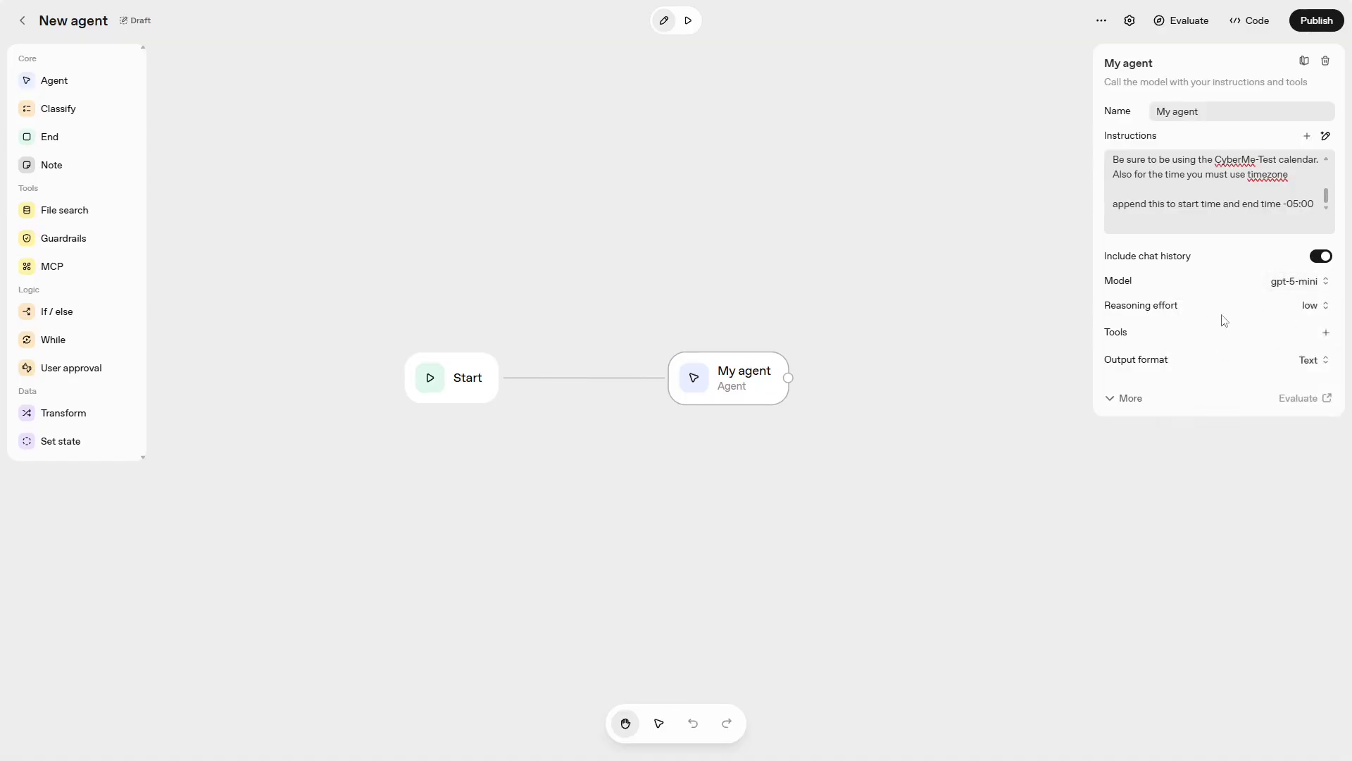
Add an MCP server tool to the calendar agent and connect Zapier by pasting the Zapier API key
click(1325, 333)
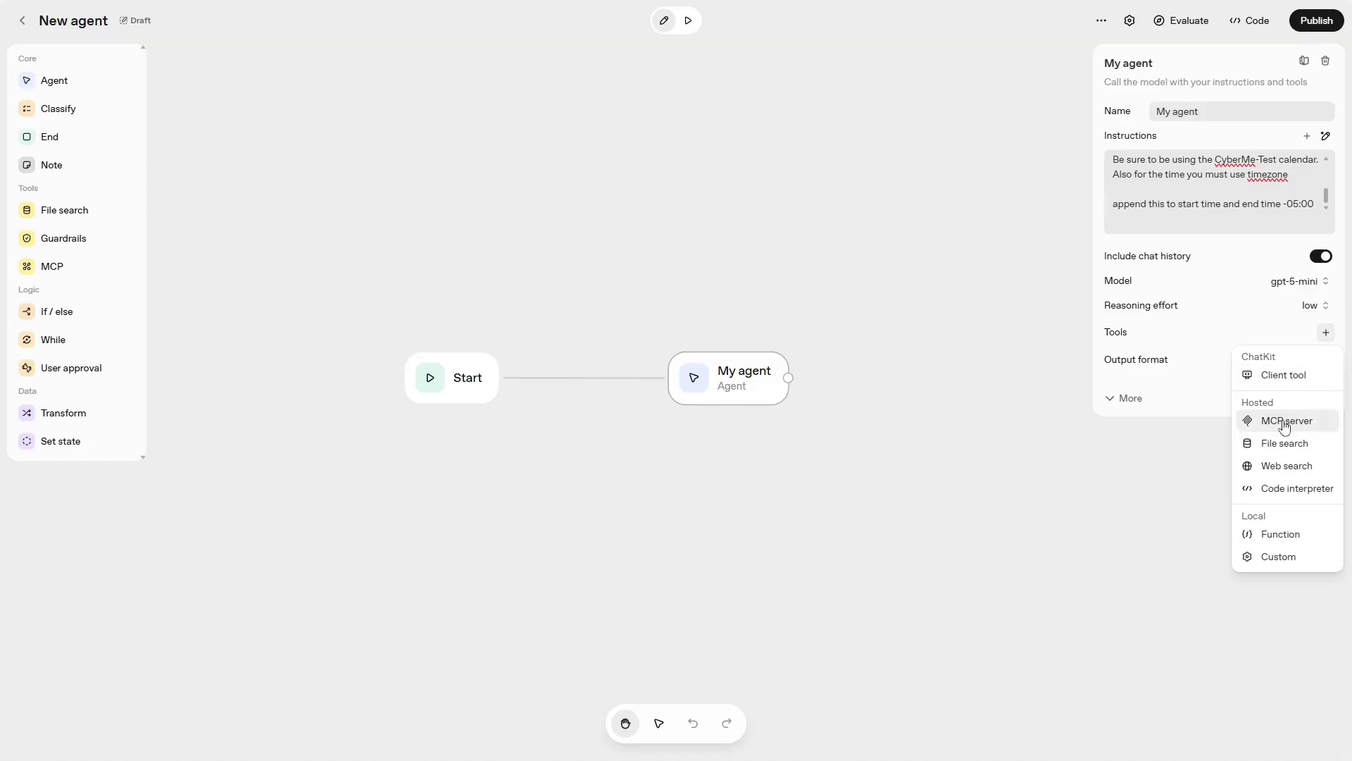
click(1285, 420)
scroll(694, 417, down, 1)
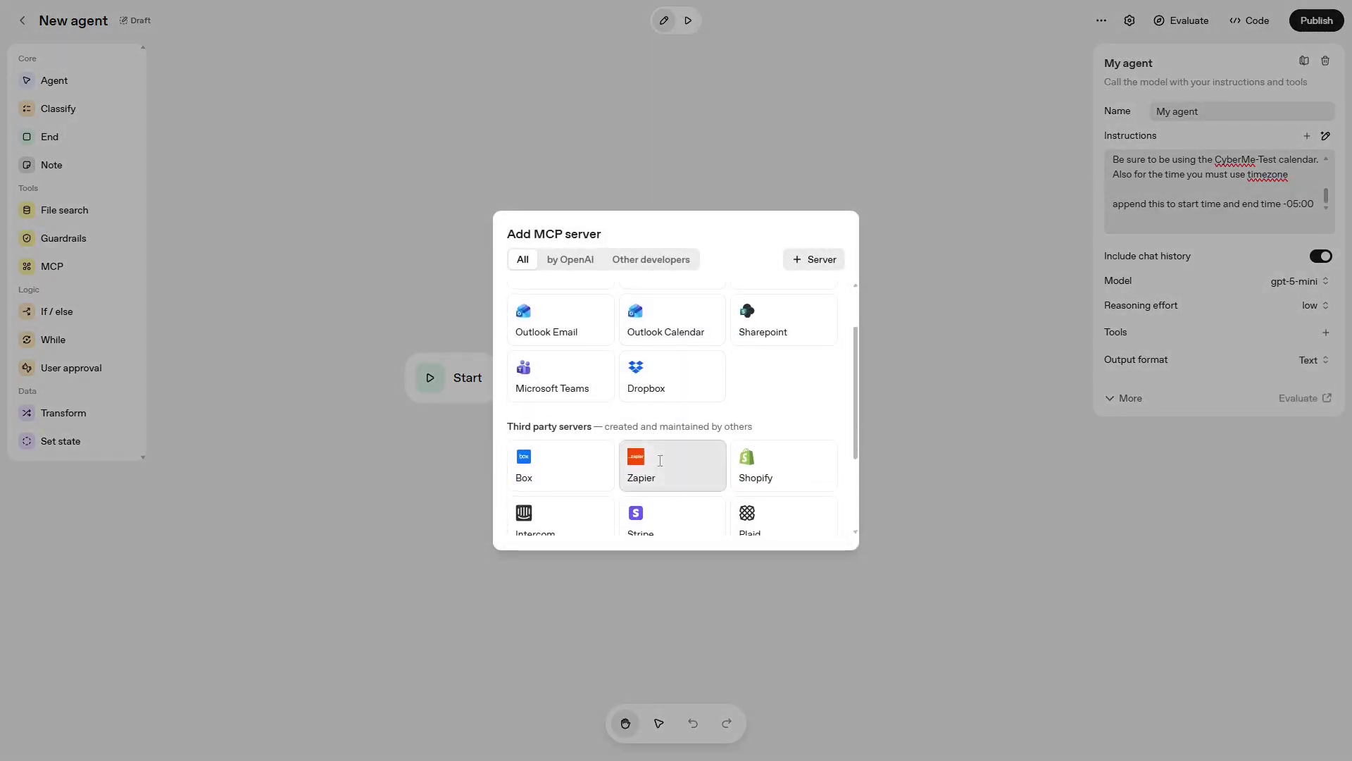
click(640, 466)
click(712, 468)
key(ctrl+v)
click(817, 564)
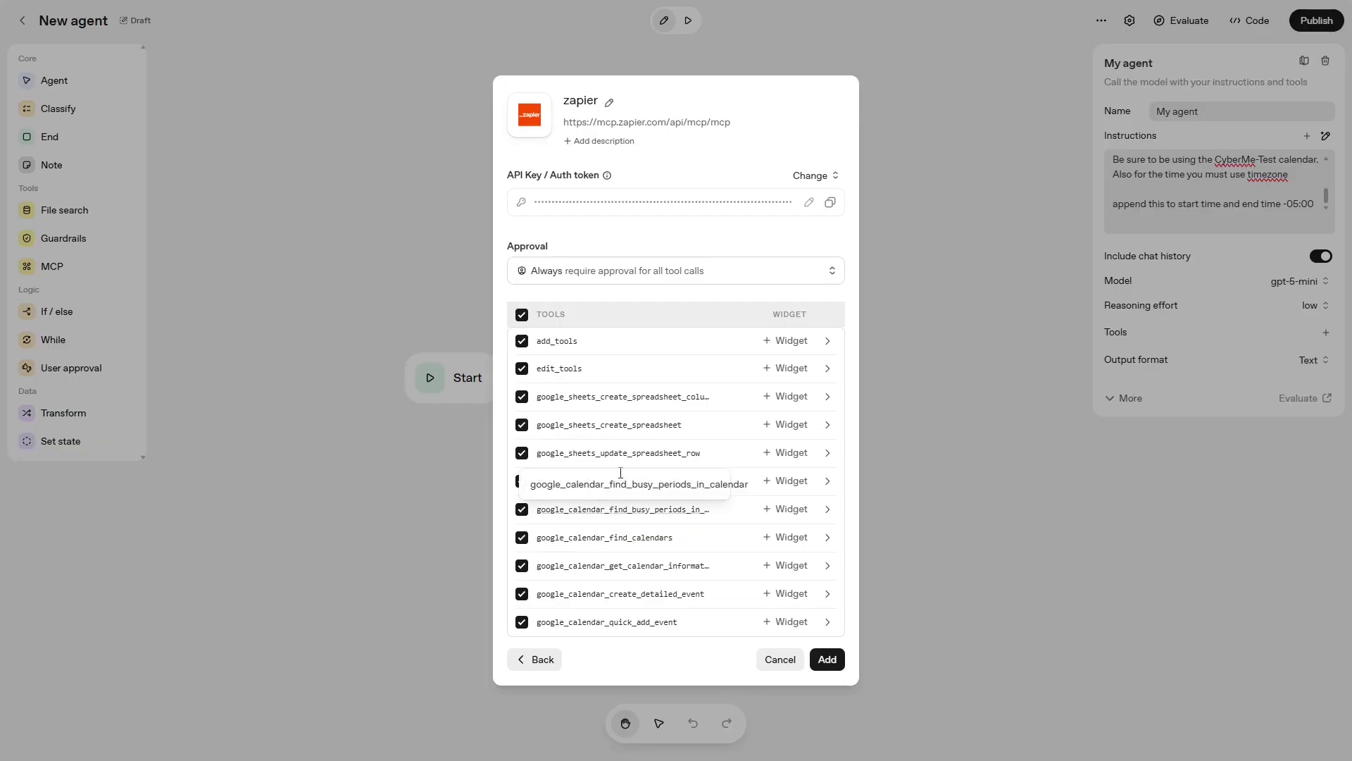
Turn off the approval requirement for all Zapier tool calls and attach the server to the calendar agent
click(616, 271)
click(629, 325)
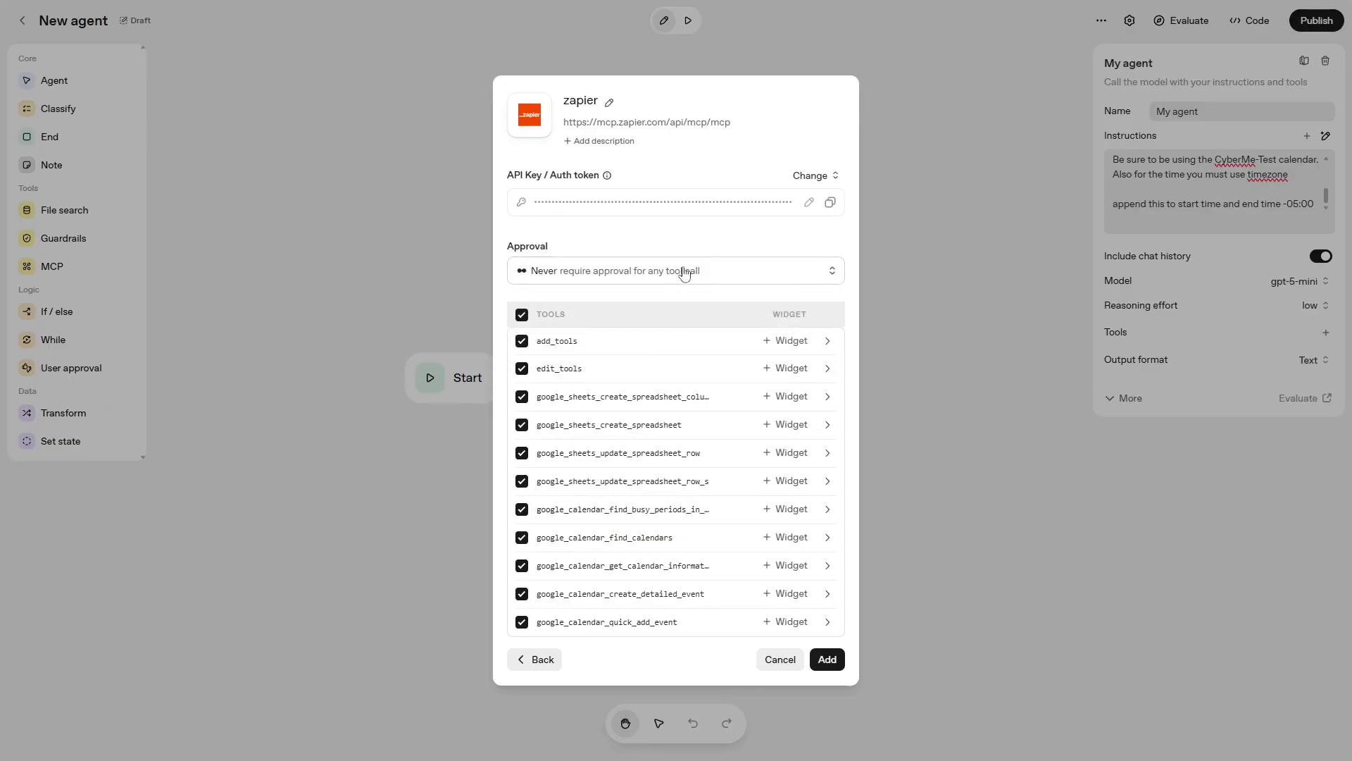
click(825, 660)
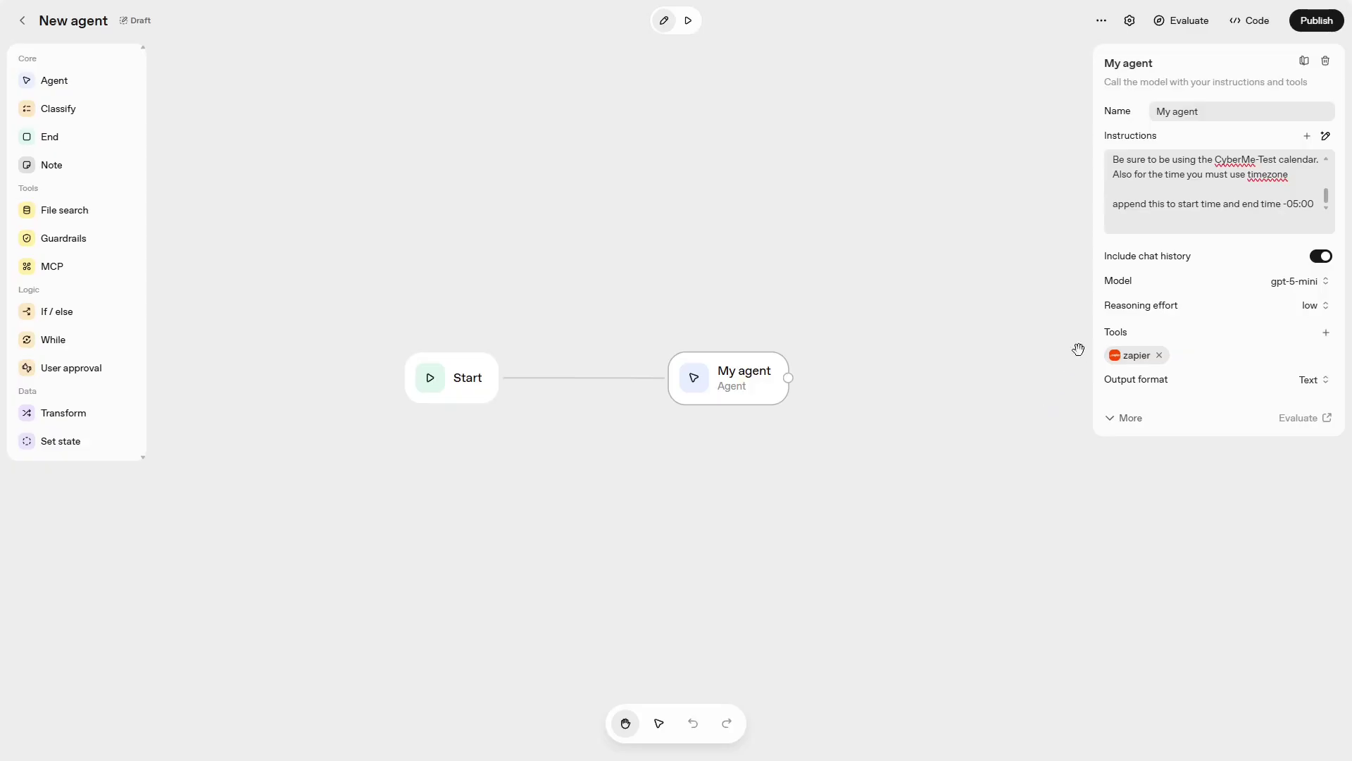
Preview the calendar agent and send the message "Create an invite for social hour on 4 december at 10:00pm"
click(688, 21)
text(Create an invite for friends)
key(BackSpace)
key(BackSpace)
key(BackSpace)
key(BackSpace)
key(BackSpace)
key(BackSpace)
key(BackSpace)
text(social hour on 4 december at 10:00pm)
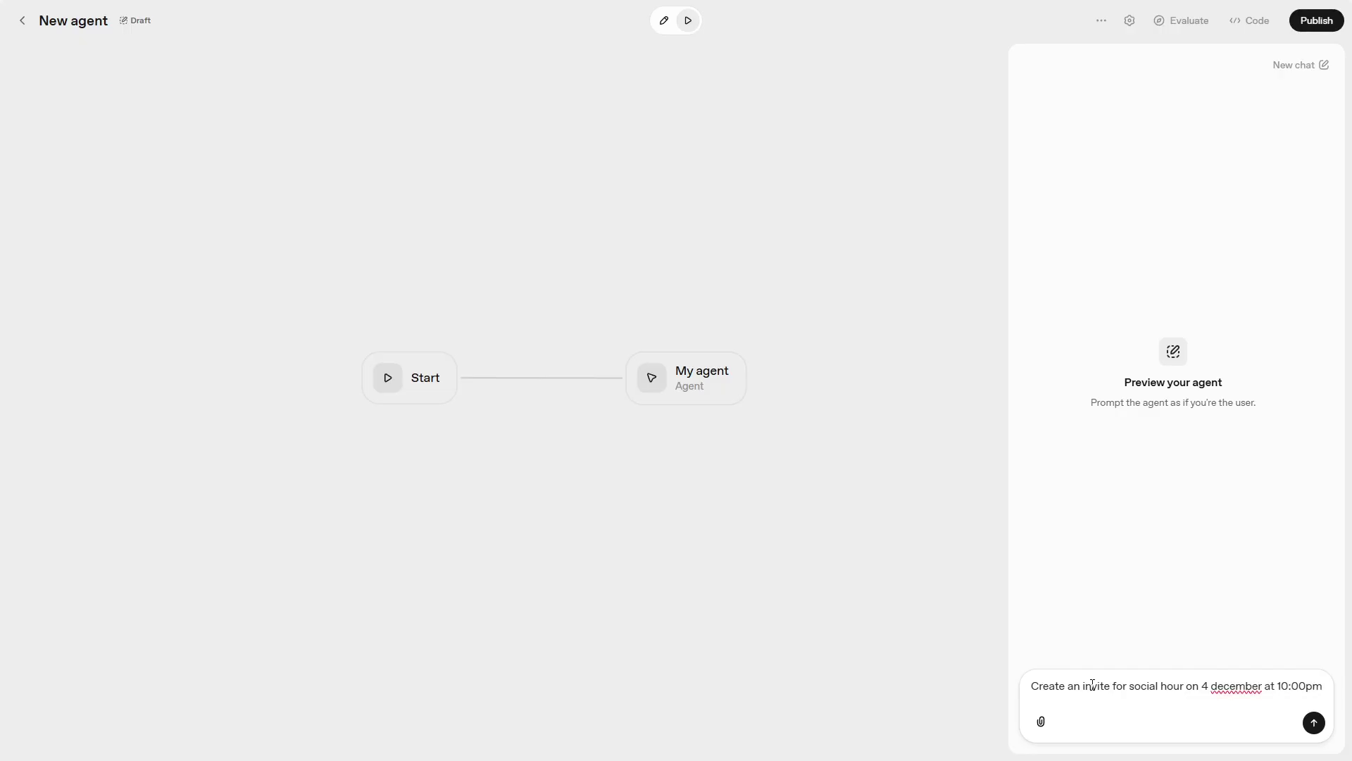
key(Return)
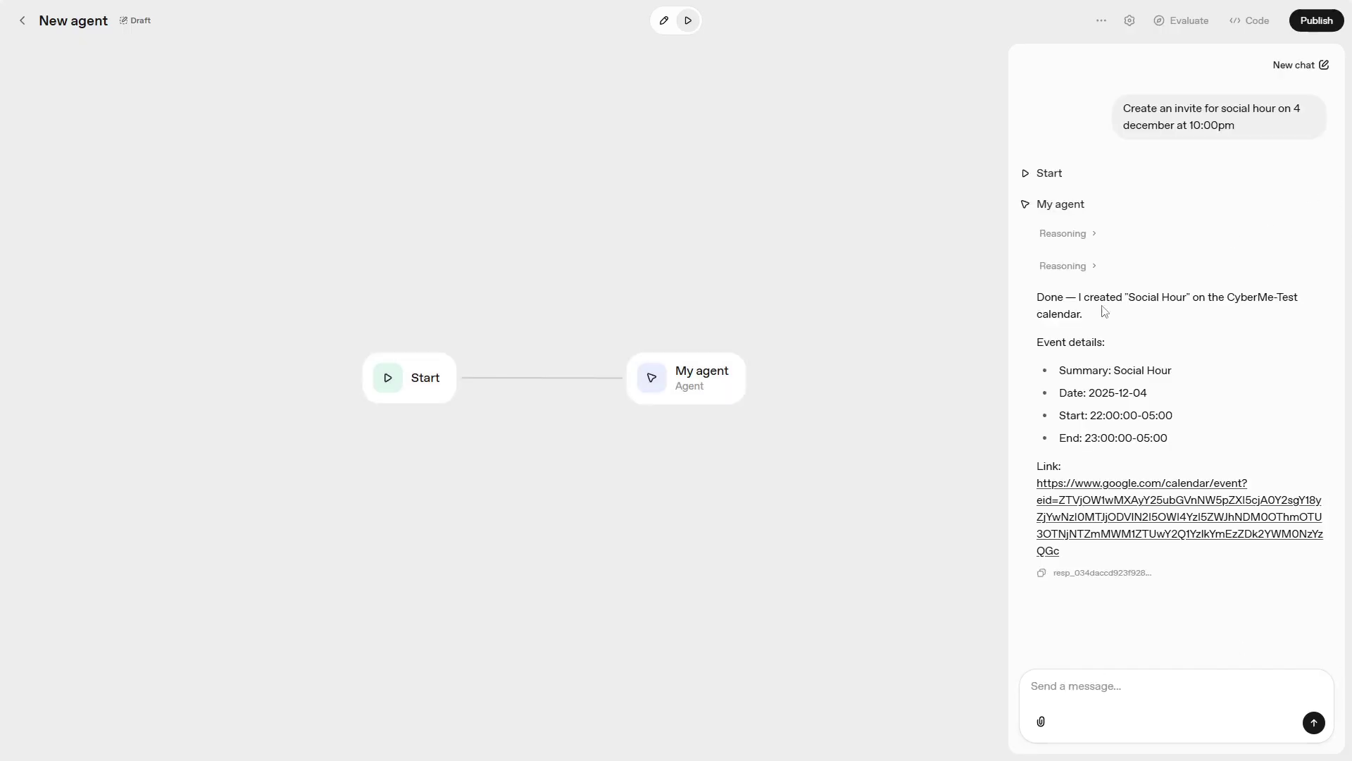
Read both reasoning entries and the agent's reply about the Social Hour event on the CyberMe-Test calendar
click(1076, 235)
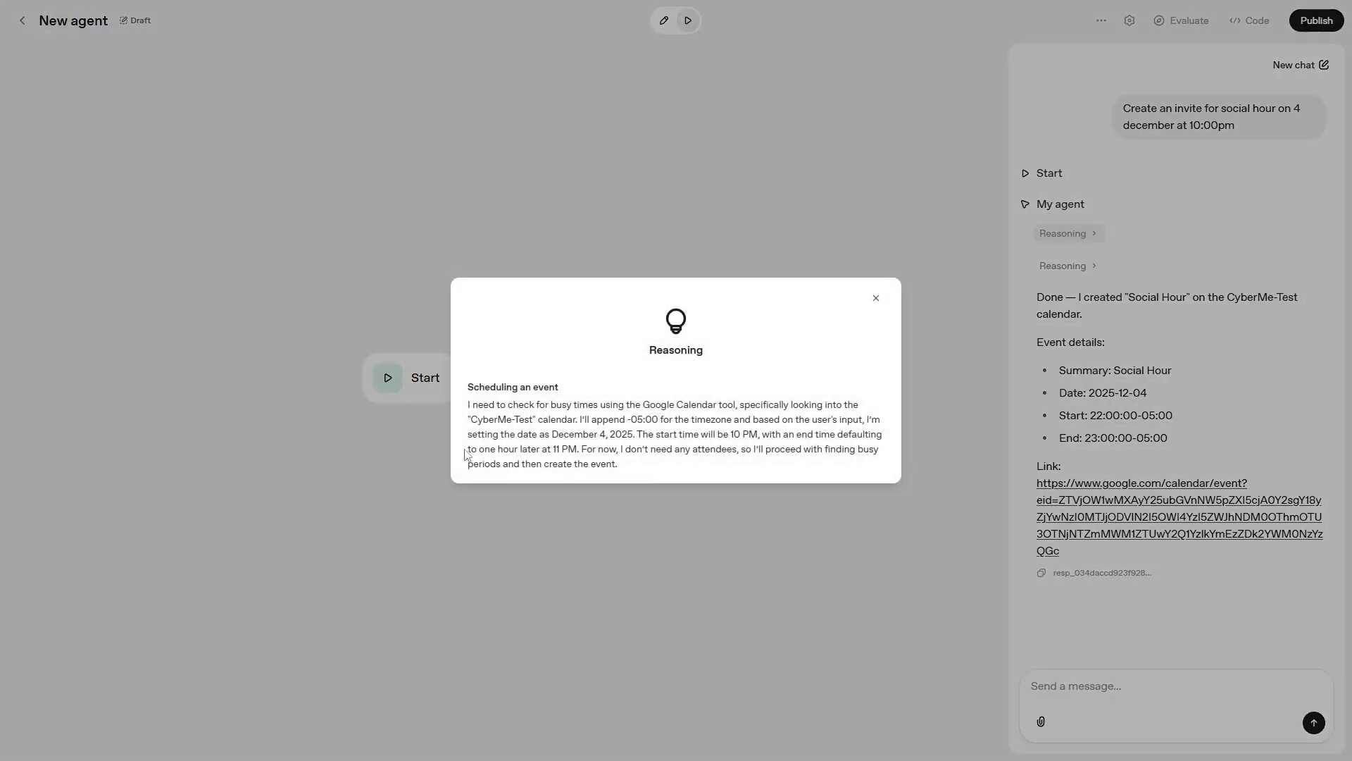
drag(475, 407, 699, 454)
click(875, 298)
click(1067, 267)
drag(475, 405, 764, 404)
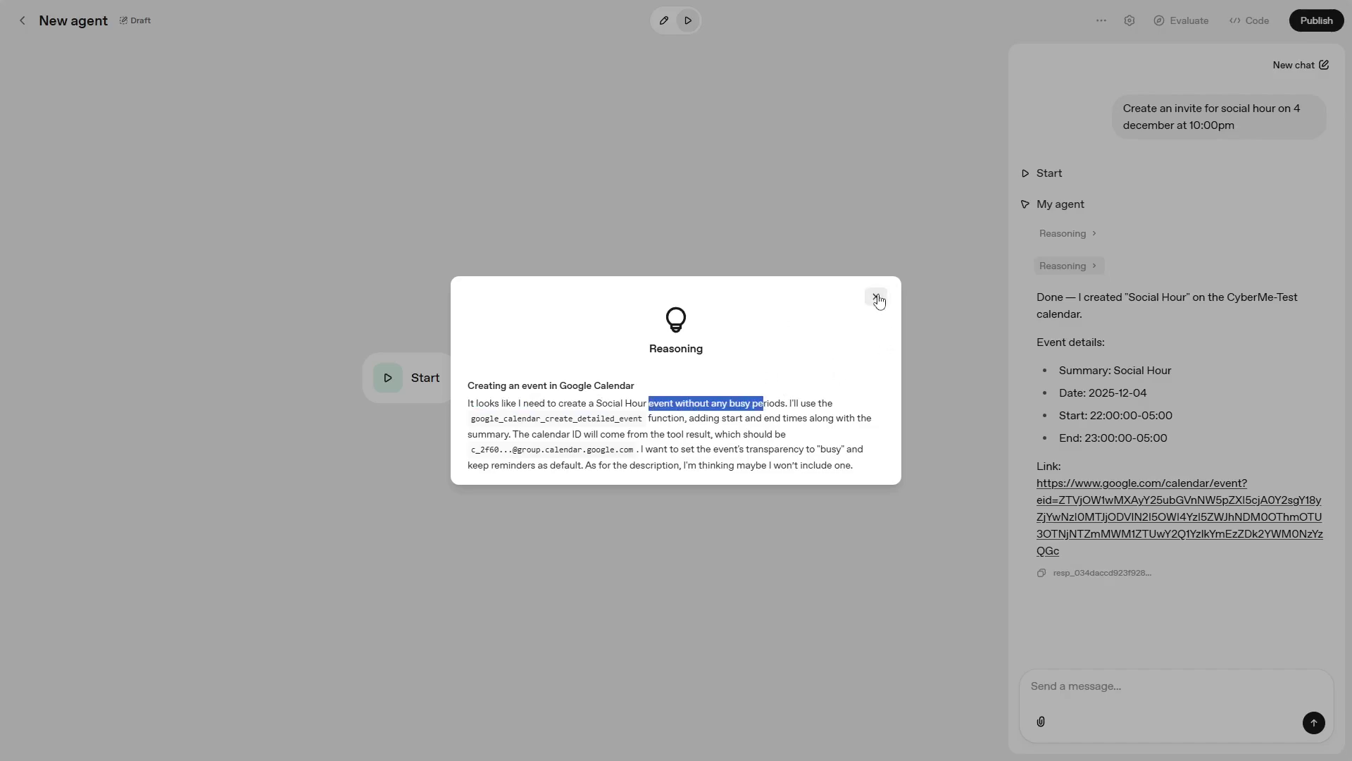
click(879, 300)
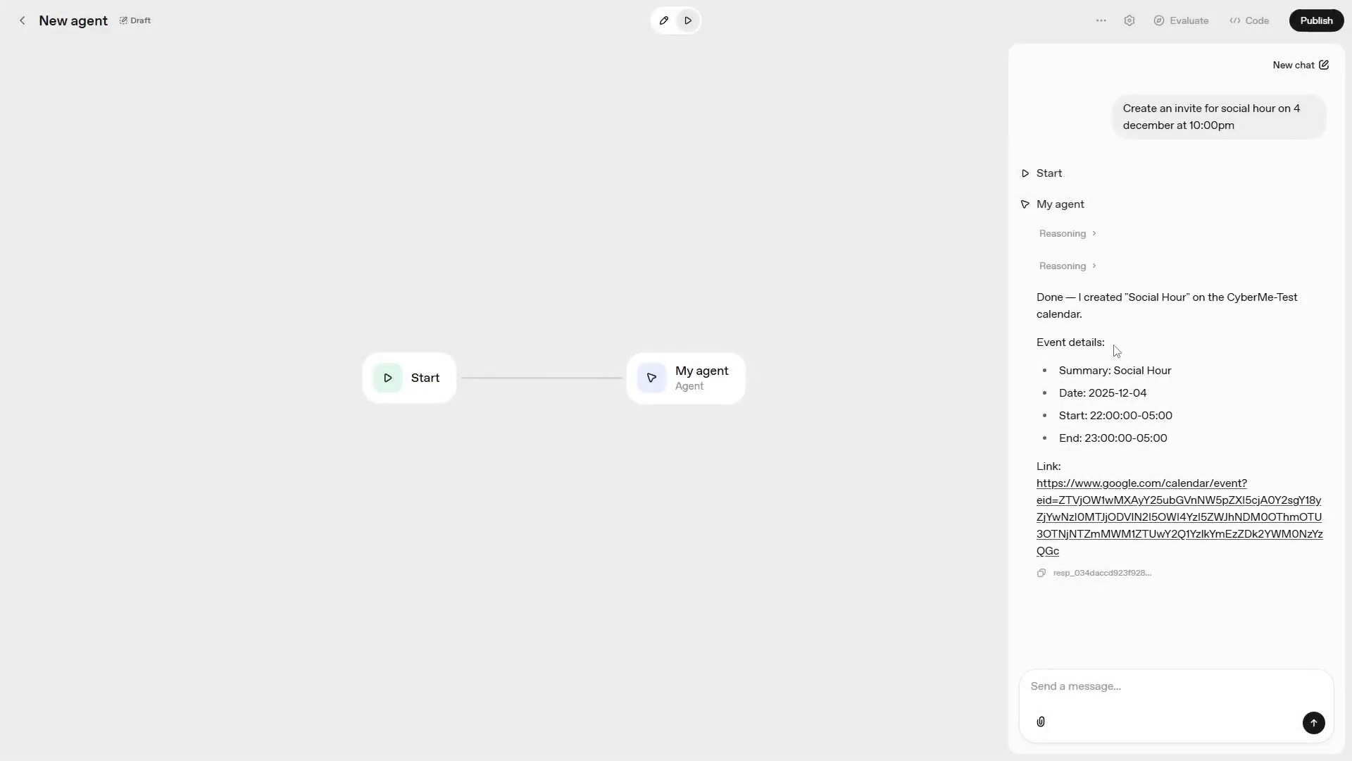
drag(1076, 297, 1220, 312)
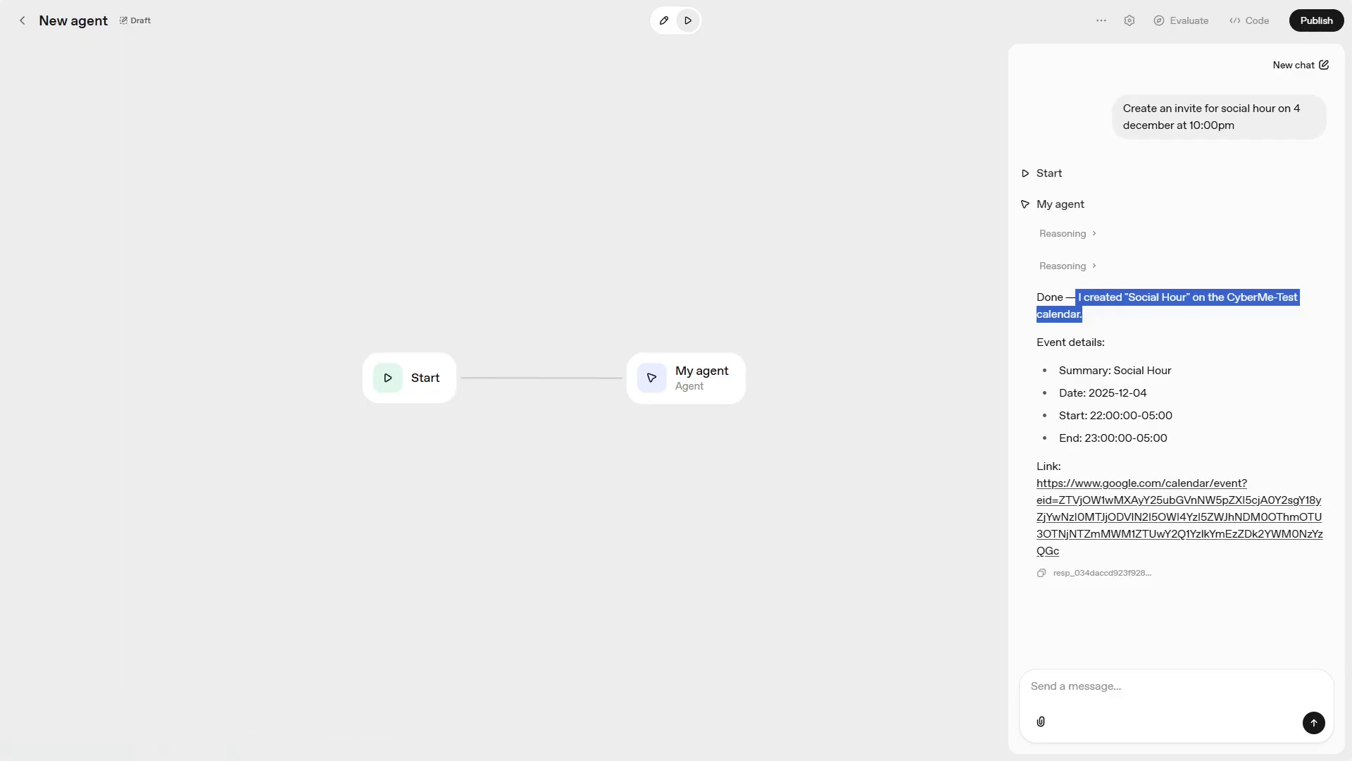
key(alt+Tab)
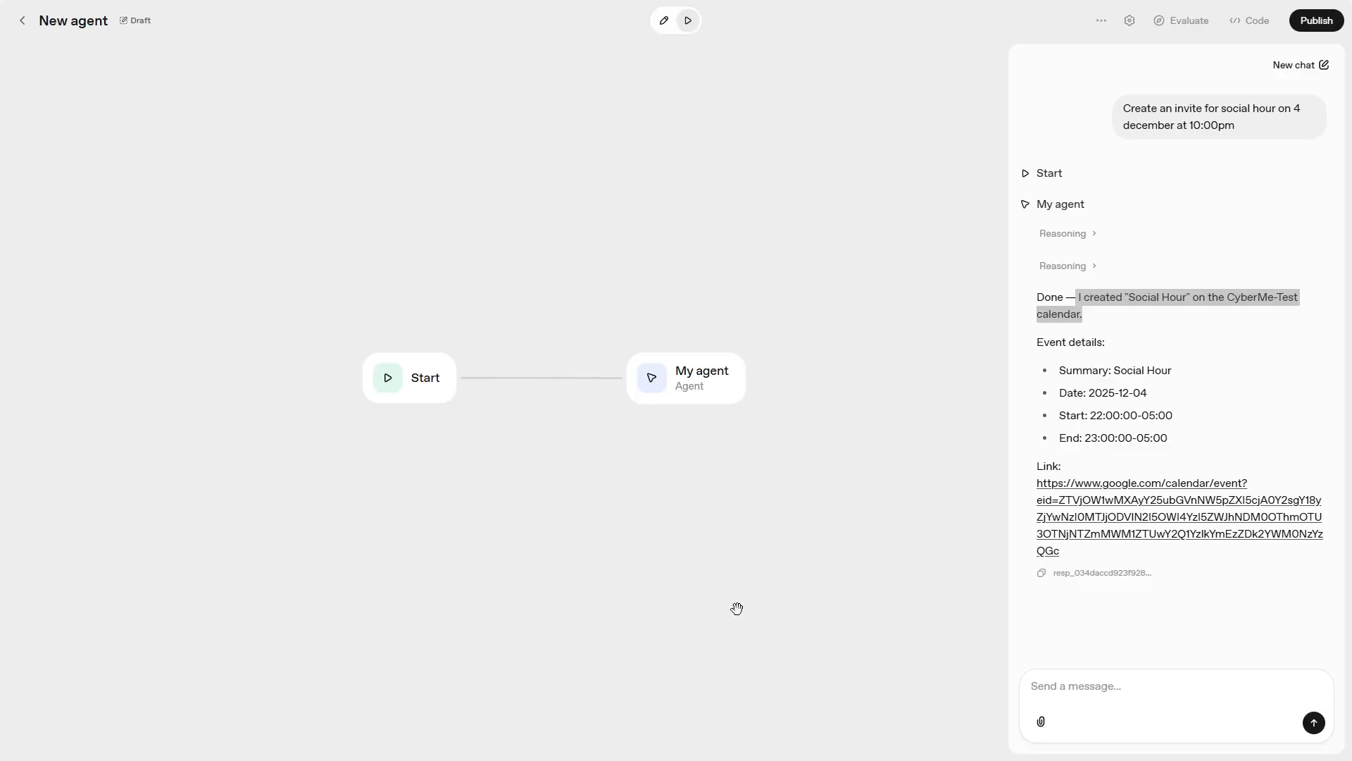
Start a fresh preview of the calendar agent and send the message "schedule interview at 10pm on 4 december 2025"
click(734, 397)
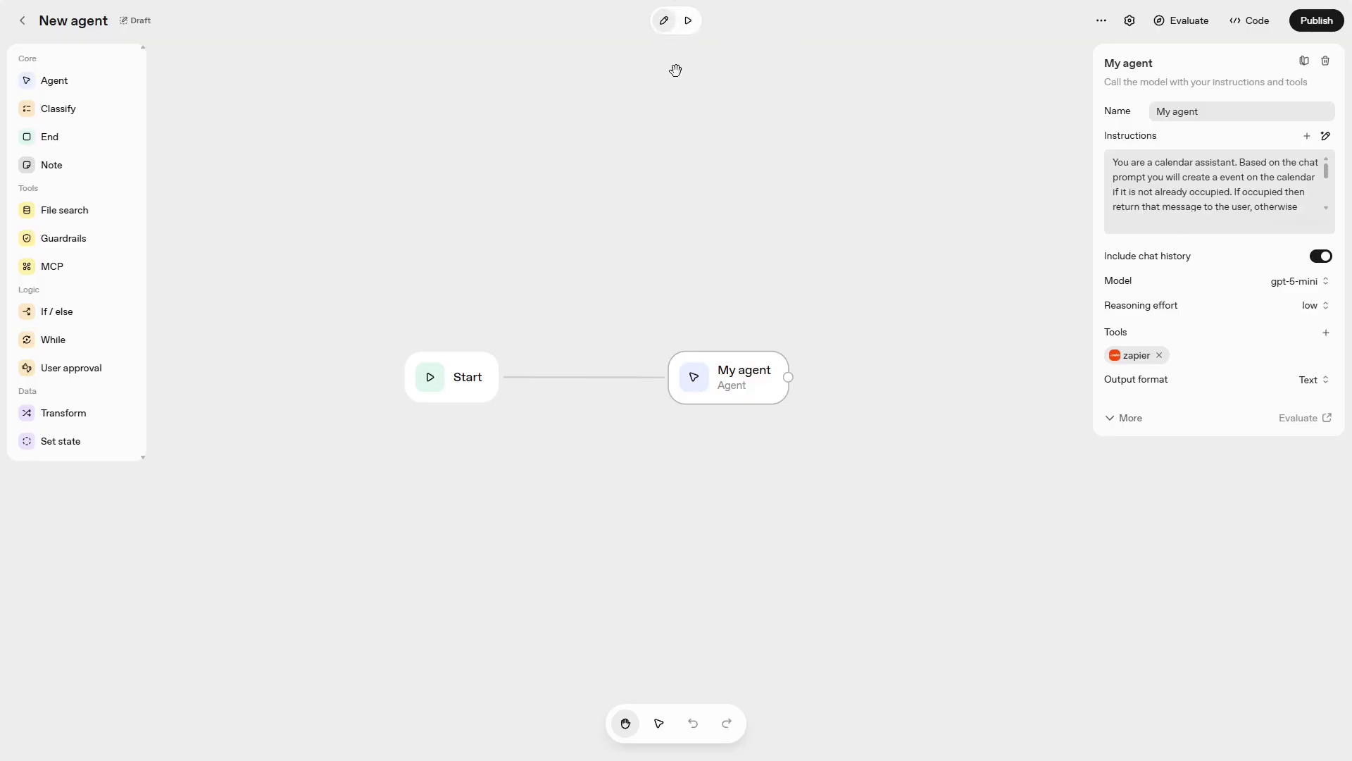
click(688, 20)
text(schedule inter)
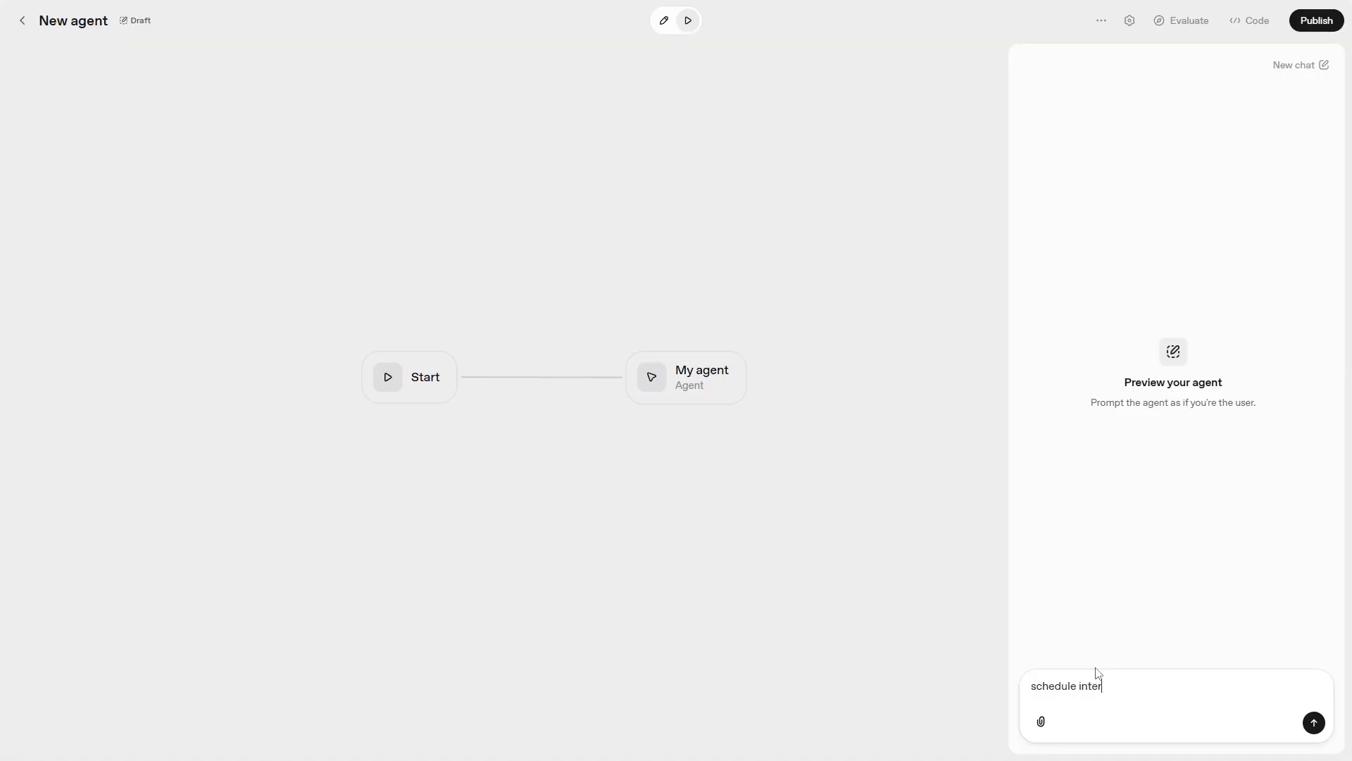
text(view at 10pm on 4 december 2025)
click(1314, 723)
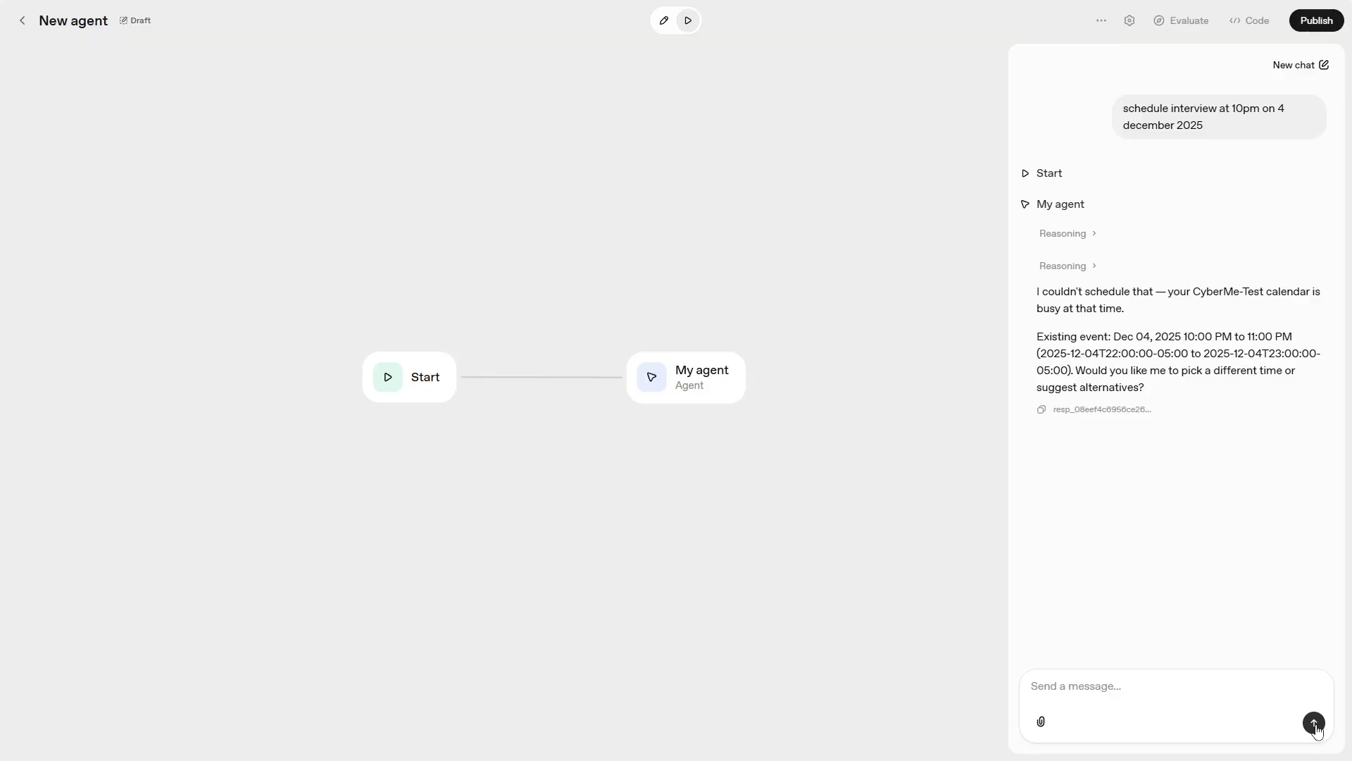
Read the second reasoning entry and the agent's reply about the interview request, including the existing event details
click(1085, 266)
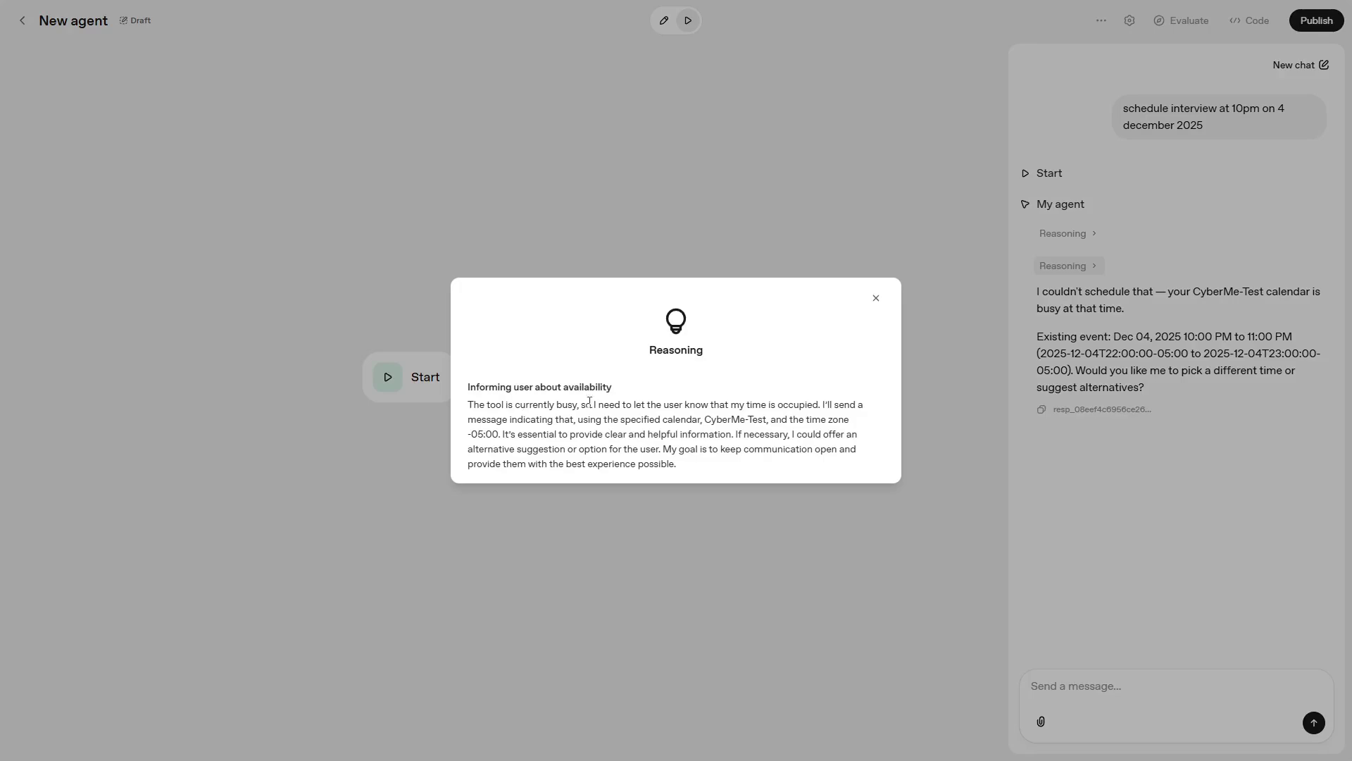
drag(591, 405, 748, 407)
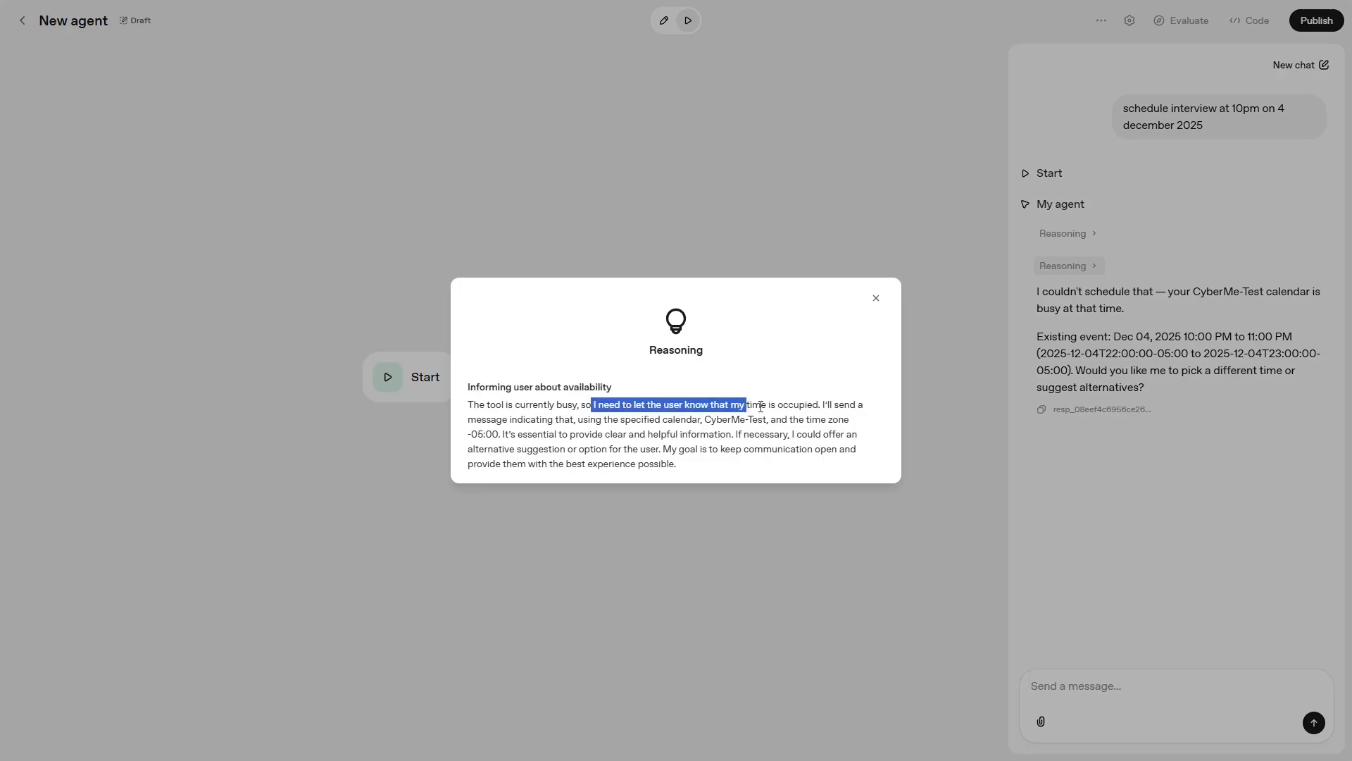
click(1205, 489)
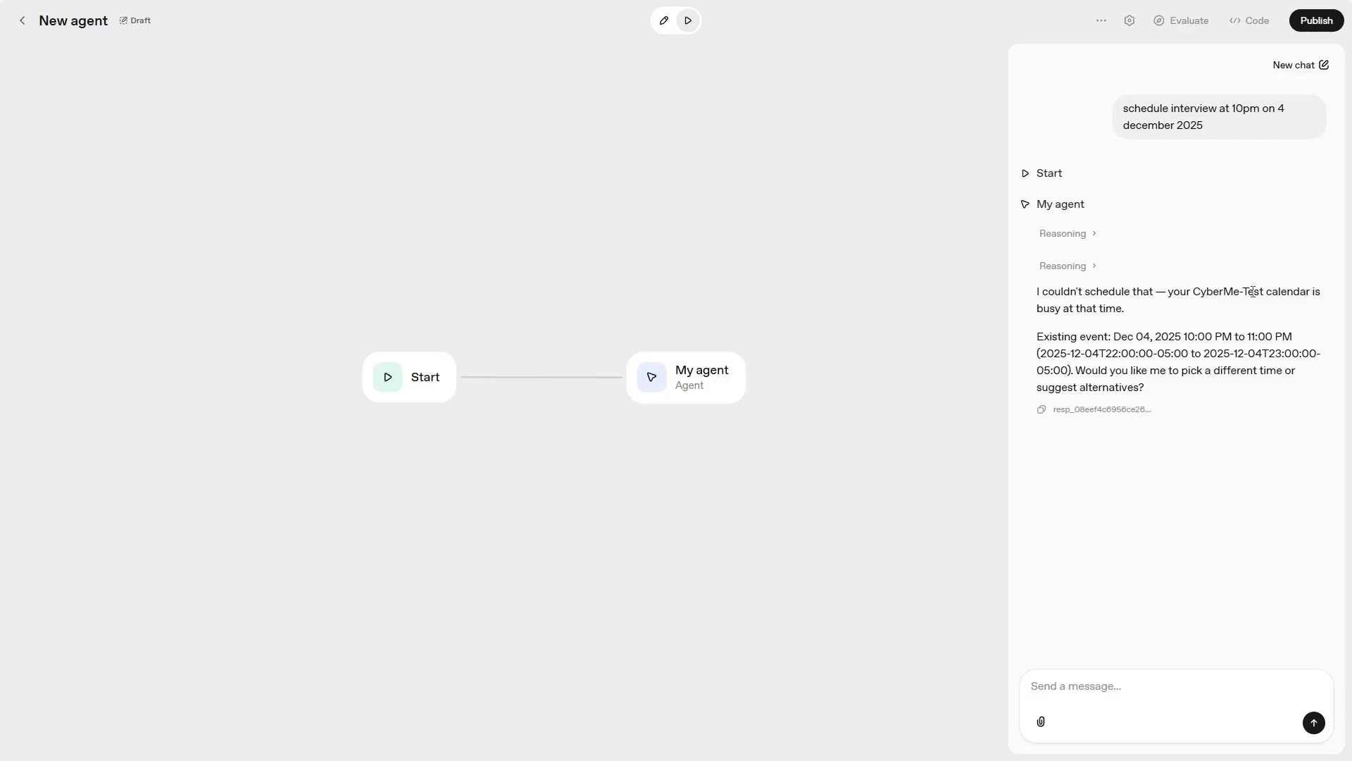
drag(1062, 337, 1254, 353)
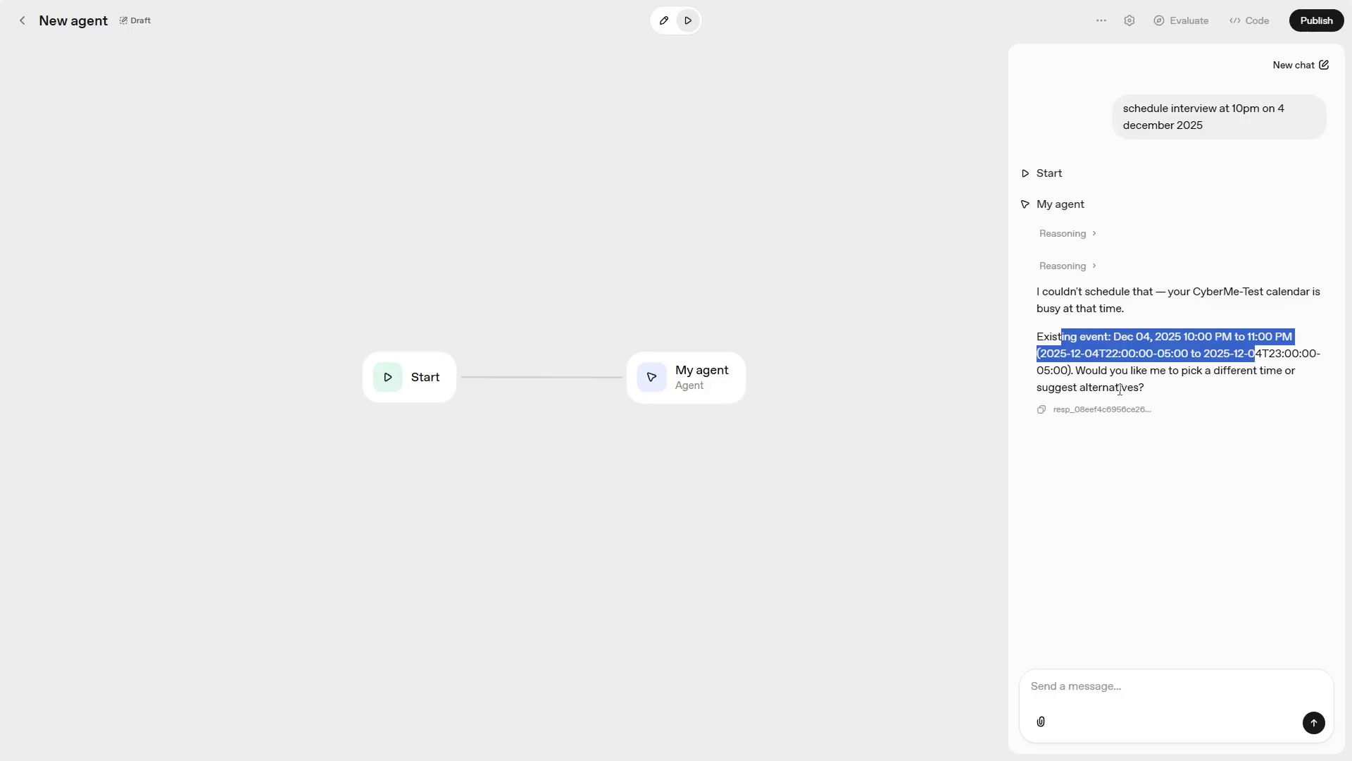
click(564, 428)
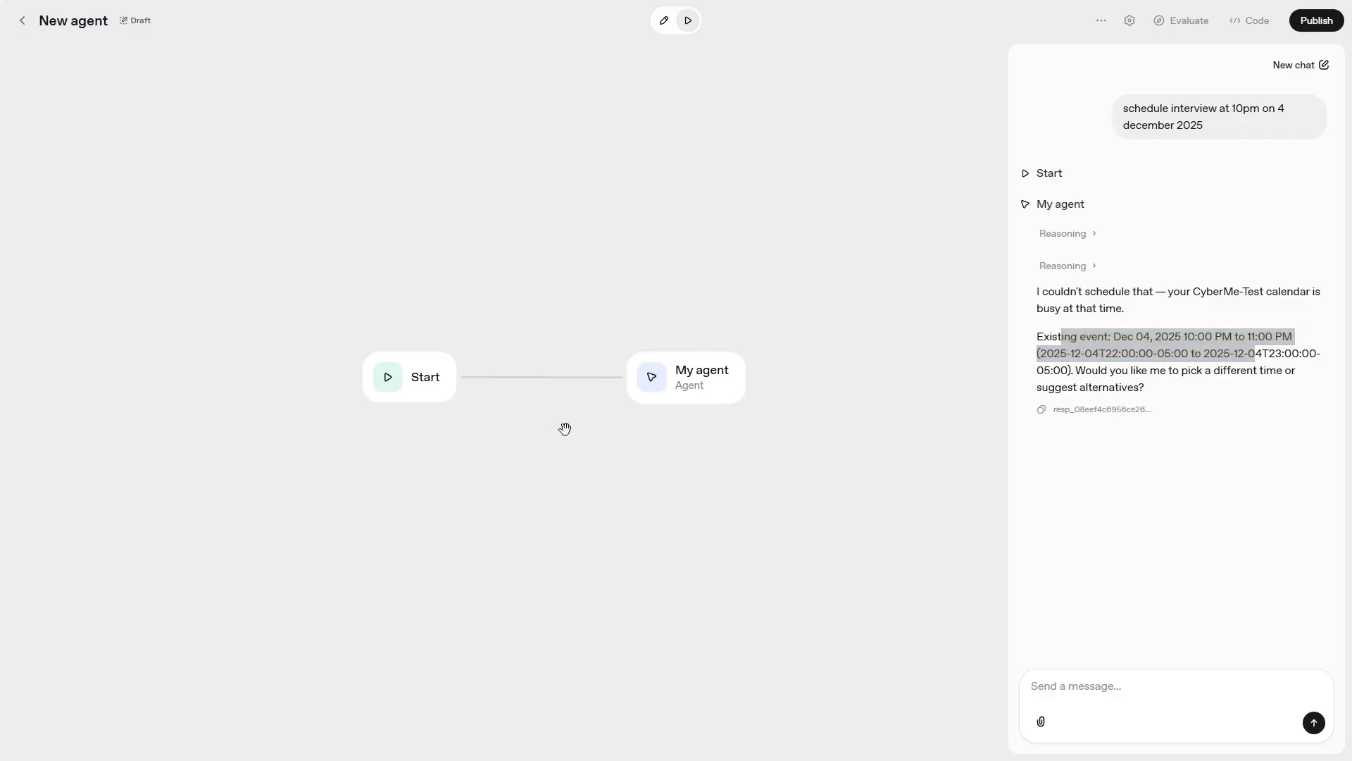